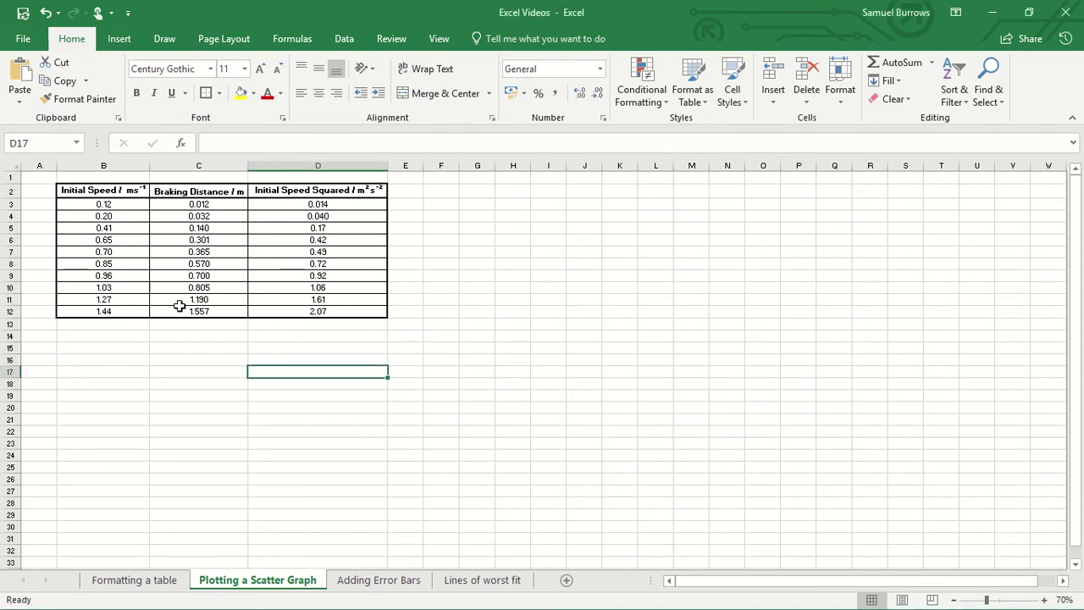
# Insert an empty scatter chart beside the data table and enlarge it to span about F2 to T30.
pyautogui.click(119, 40)
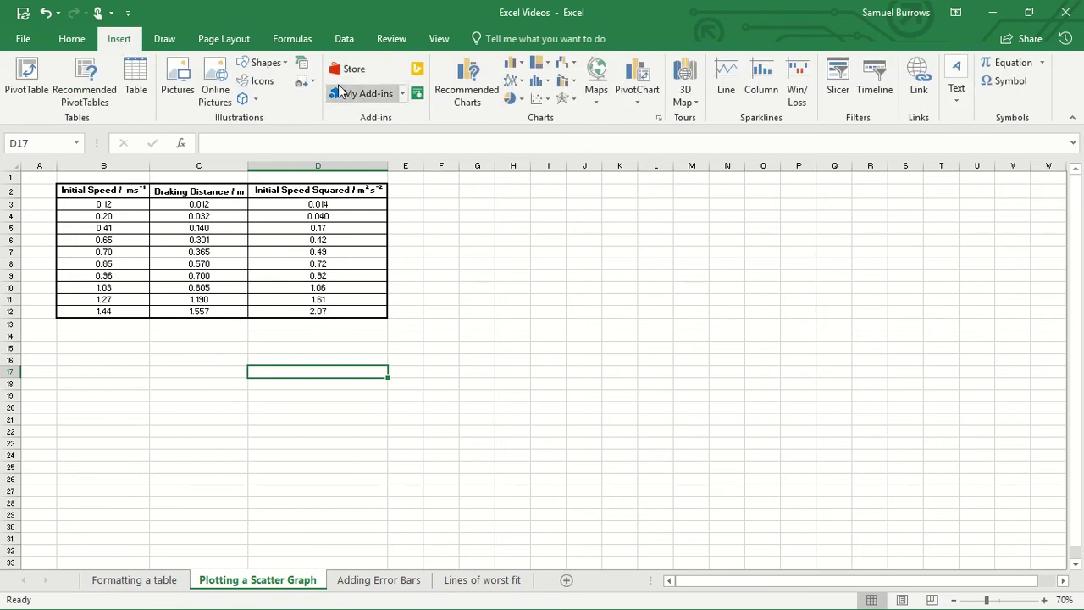
pyautogui.click(546, 100)
pyautogui.click(550, 151)
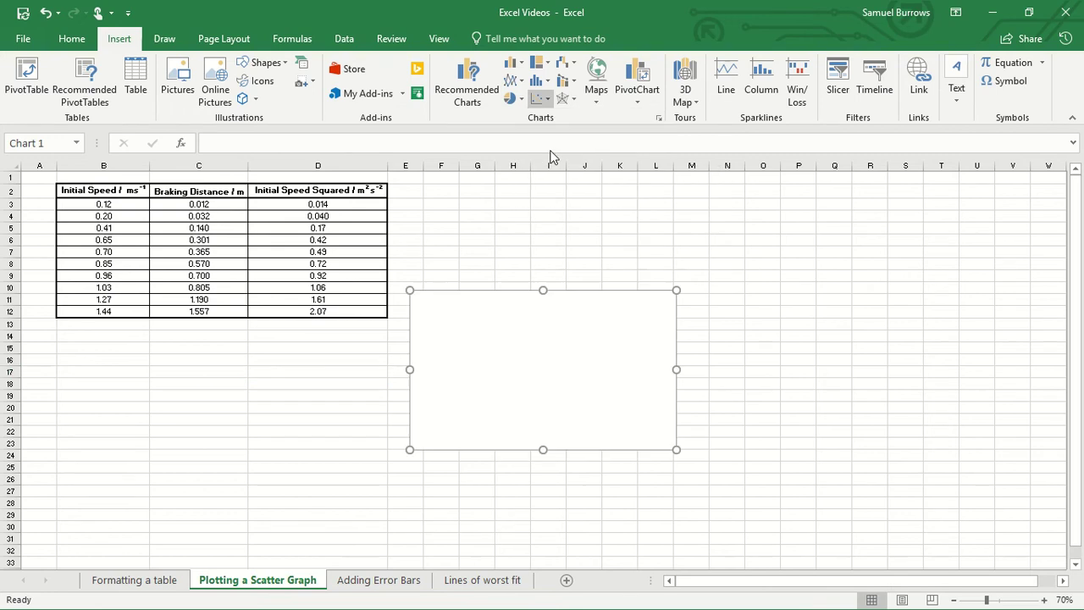
pyautogui.moveTo(558, 338); pyautogui.dragTo(571, 234)
pyautogui.moveTo(691, 343); pyautogui.dragTo(934, 530)
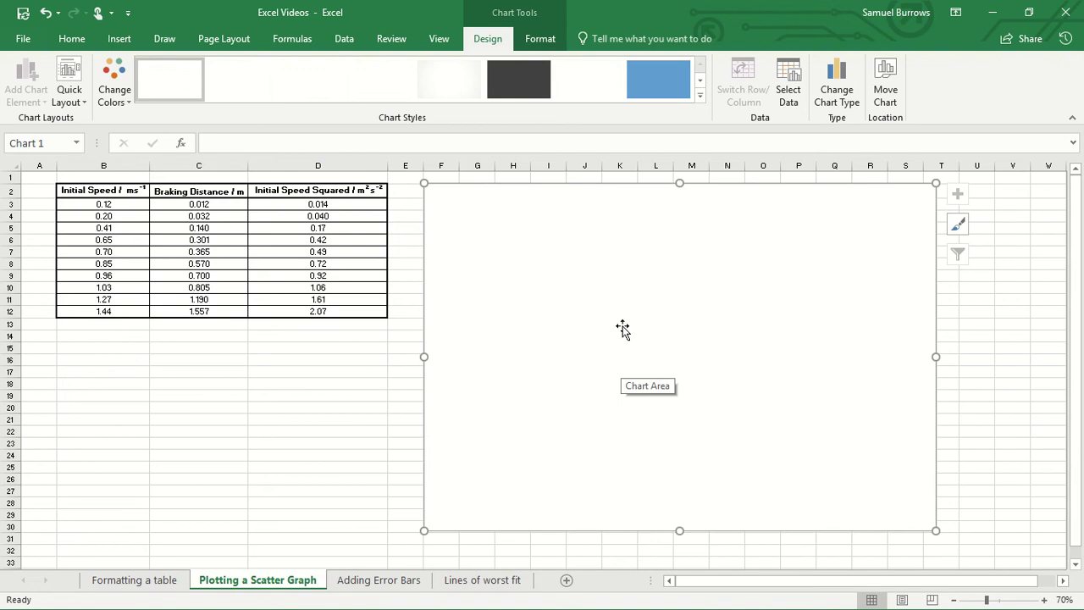
# Add a data series to the chart with D3:D12 as X values and C3:C12 as Y values.
pyautogui.rightClick(613, 303)
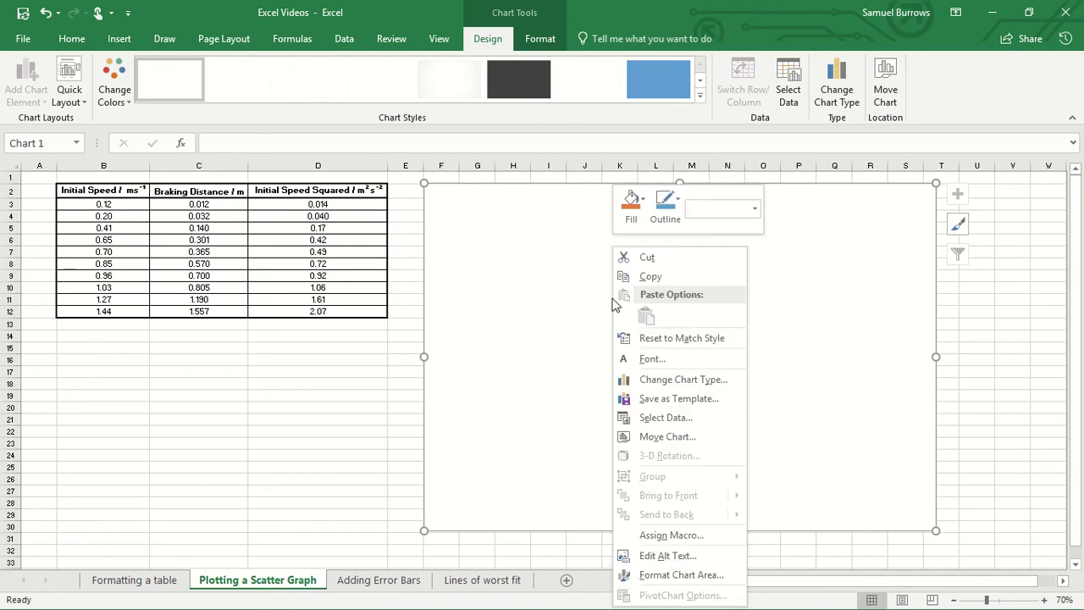
pyautogui.click(667, 417)
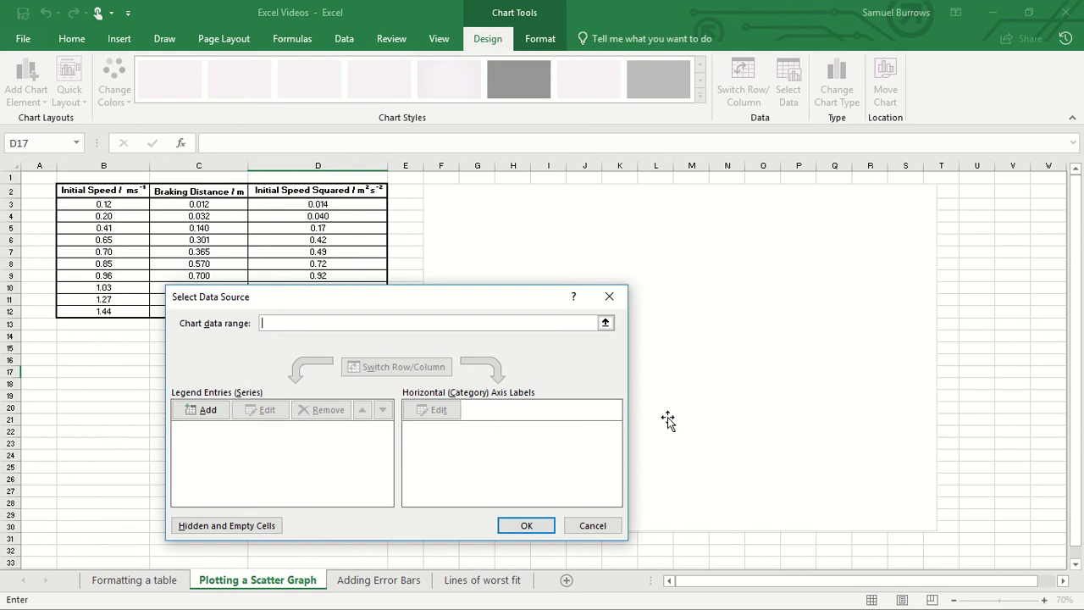
pyautogui.click(207, 410)
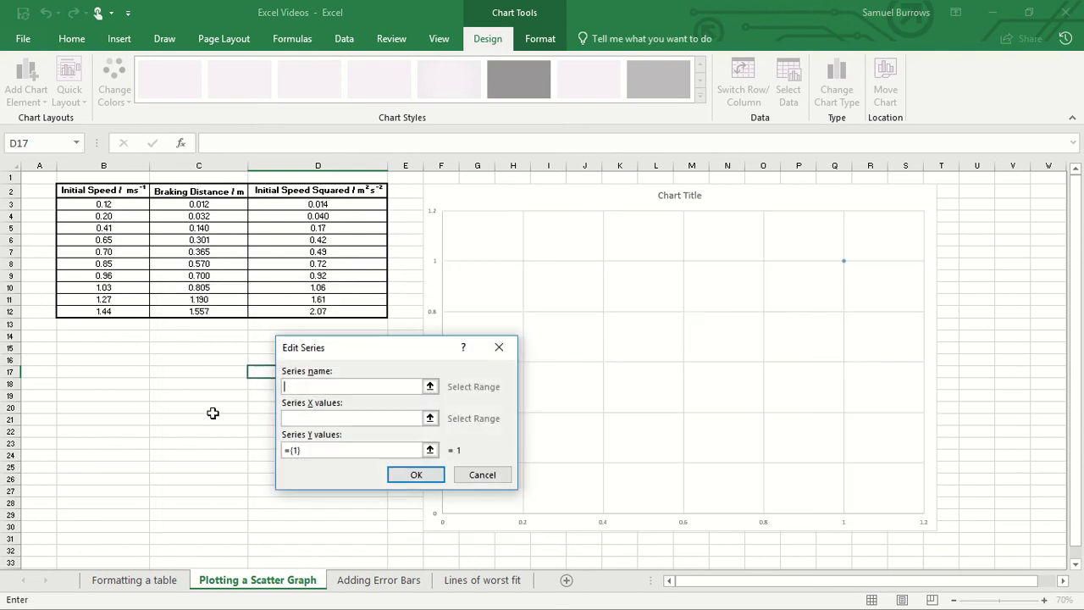
pyautogui.click(292, 417)
pyautogui.moveTo(318, 203); pyautogui.dragTo(320, 311)
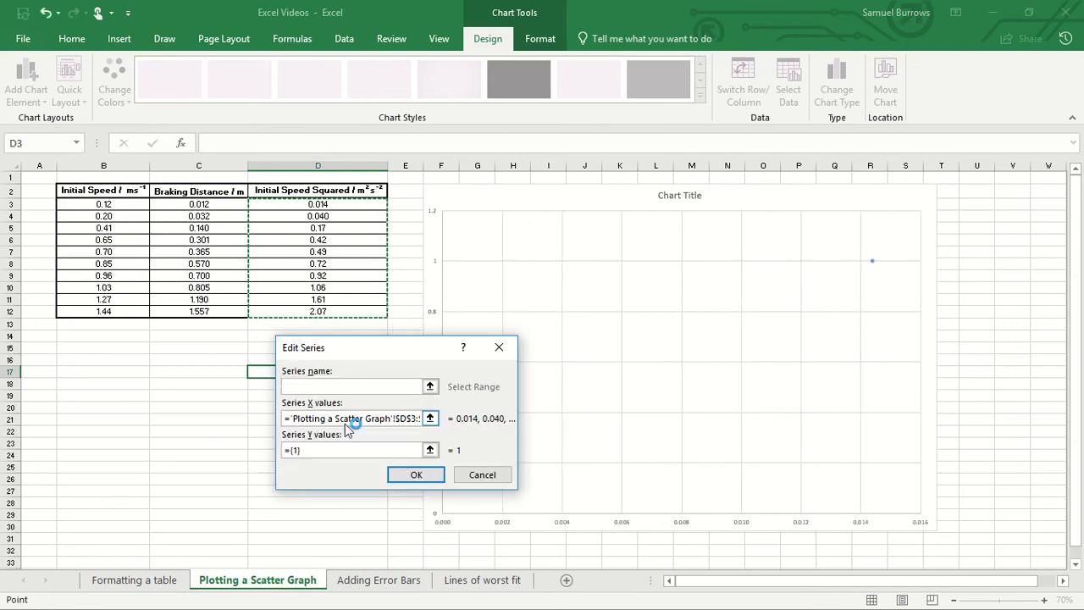
pyautogui.click(337, 449)
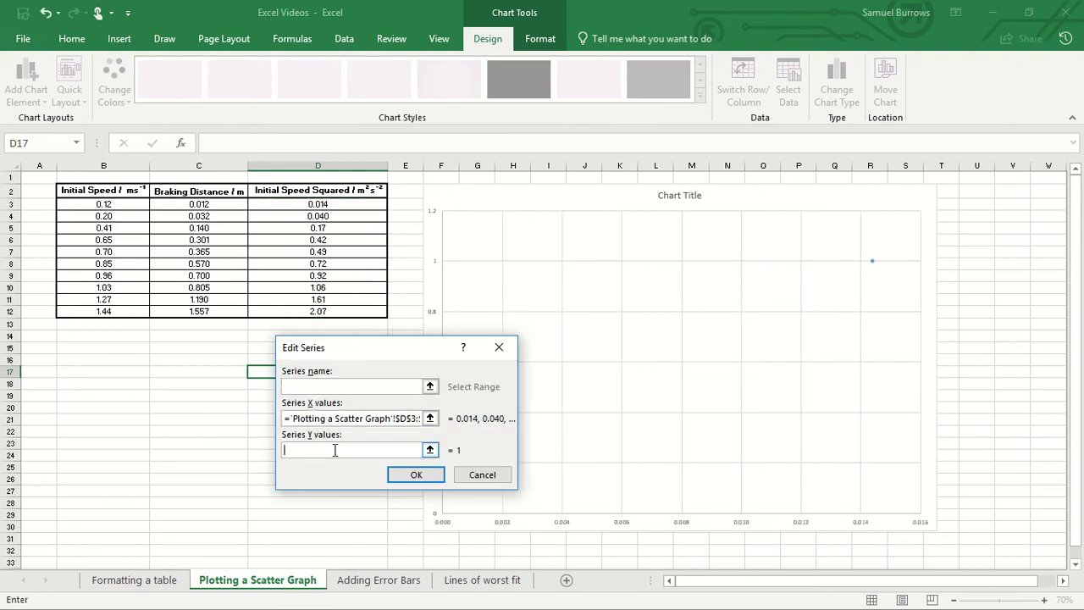
pyautogui.moveTo(218, 204); pyautogui.dragTo(216, 313)
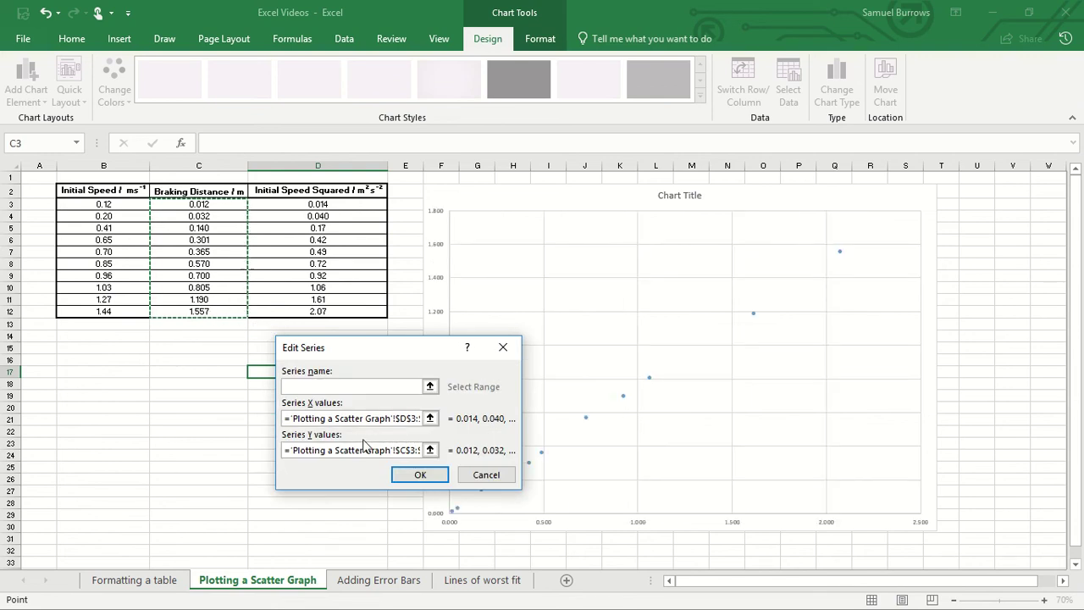
pyautogui.click(406, 474)
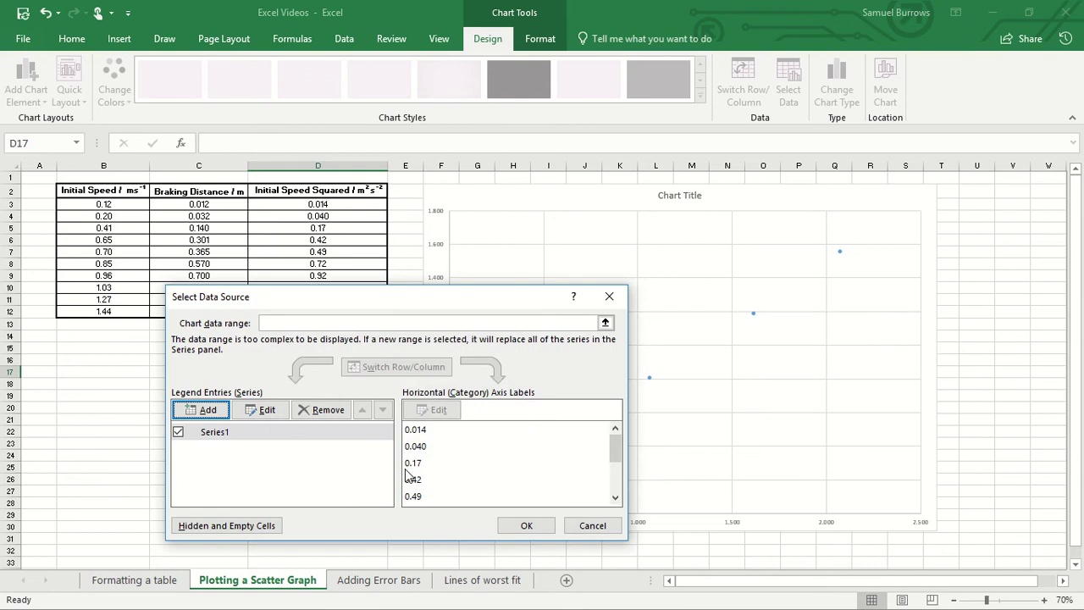
pyautogui.click(499, 525)
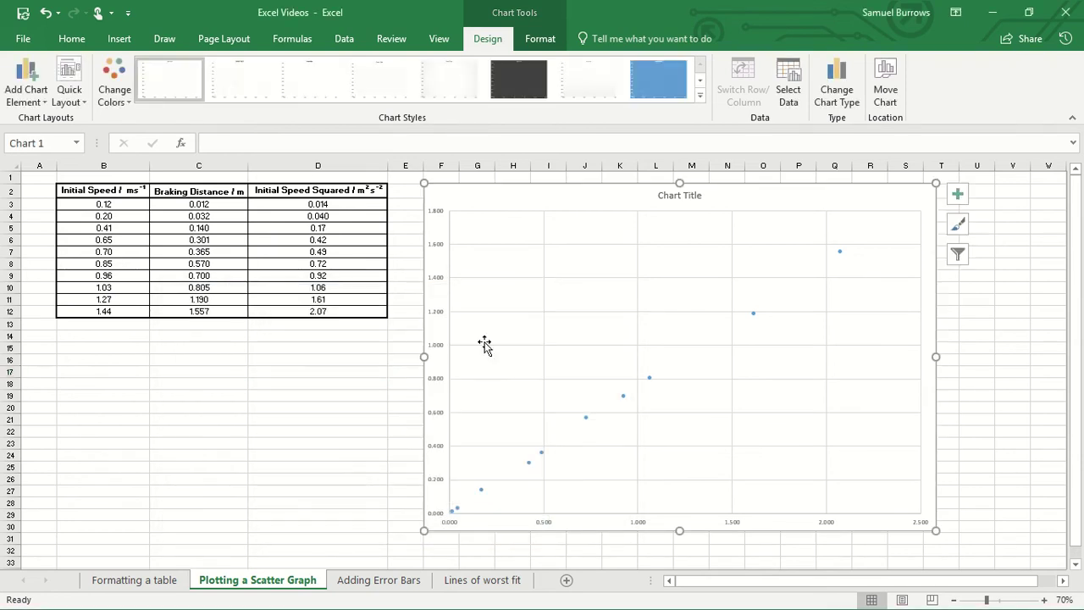
# Replace the chart title with "Investigating the relationship between initial speed² and braking distance.".
pyautogui.click(677, 198)
pyautogui.click(675, 196)
pyautogui.tripleClick(674, 196)
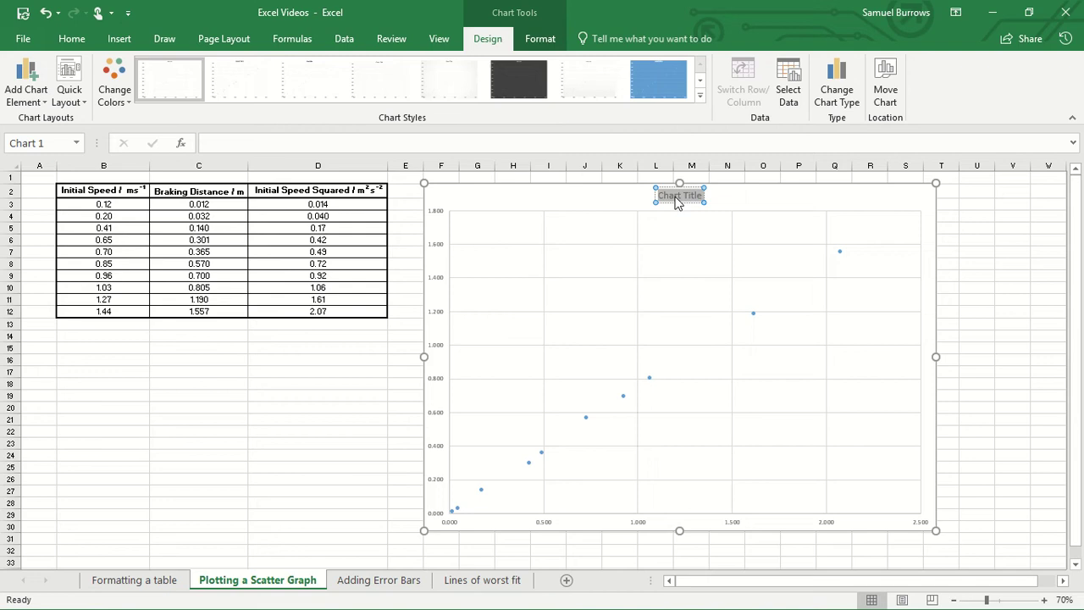
pyautogui.write('Investigat')
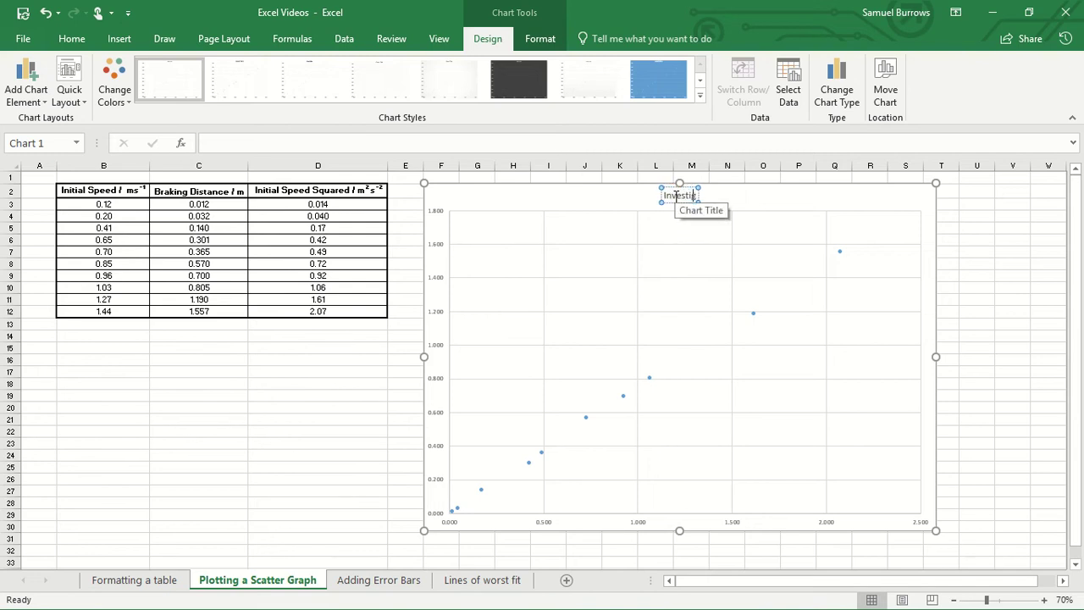
pyautogui.write('ing the')
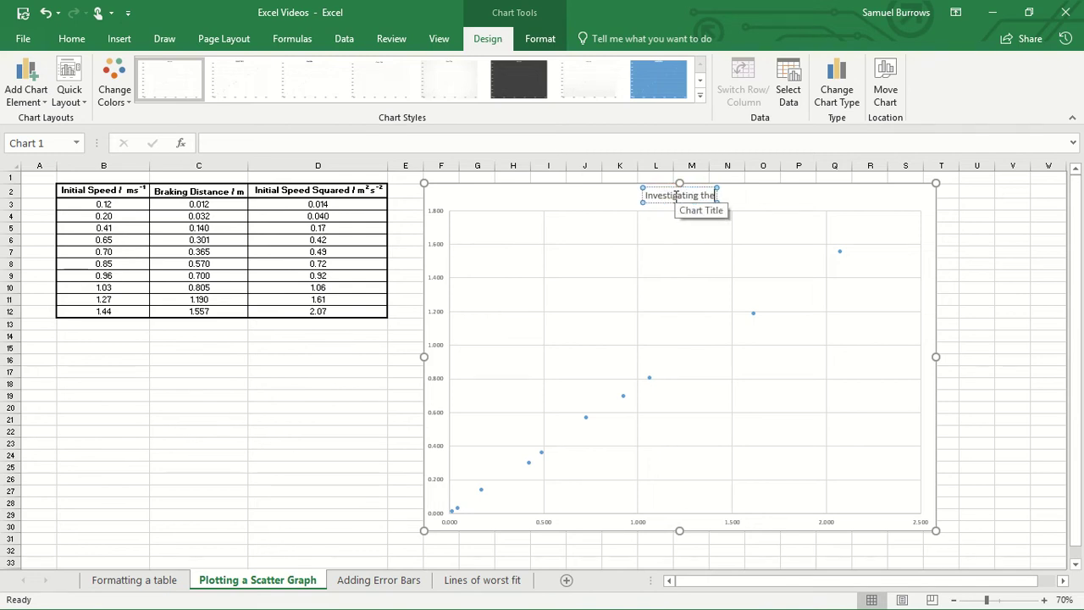
pyautogui.write(' relations')
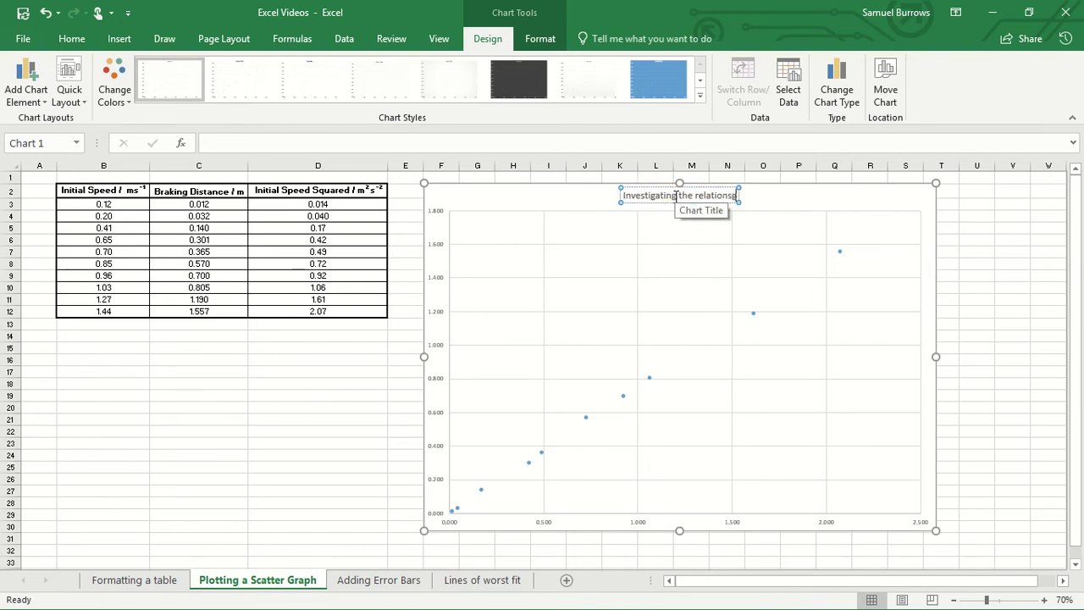
pyautogui.write('hip')
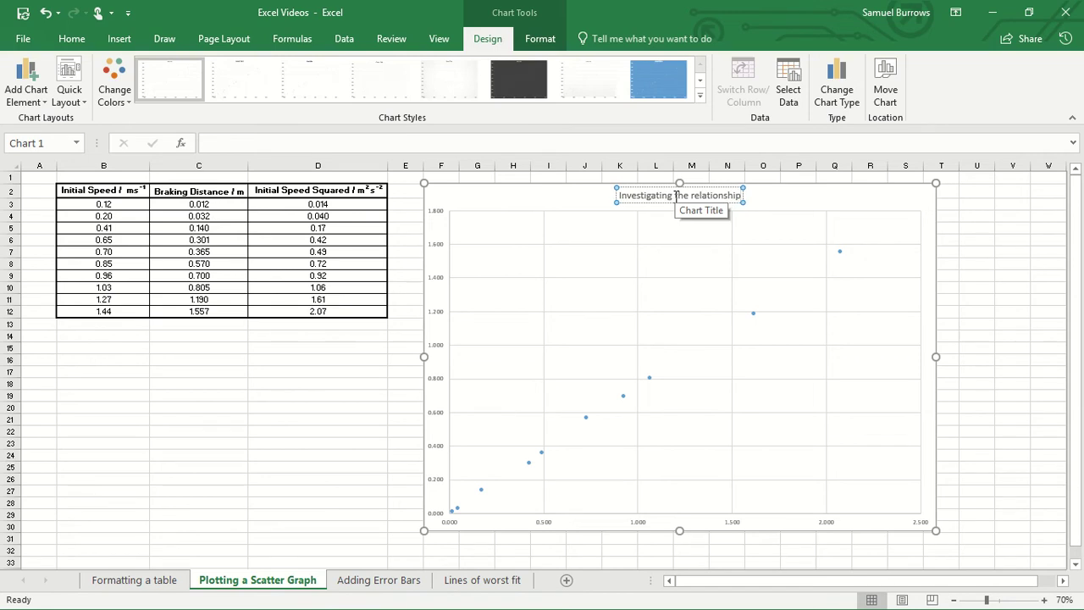
pyautogui.write(' between')
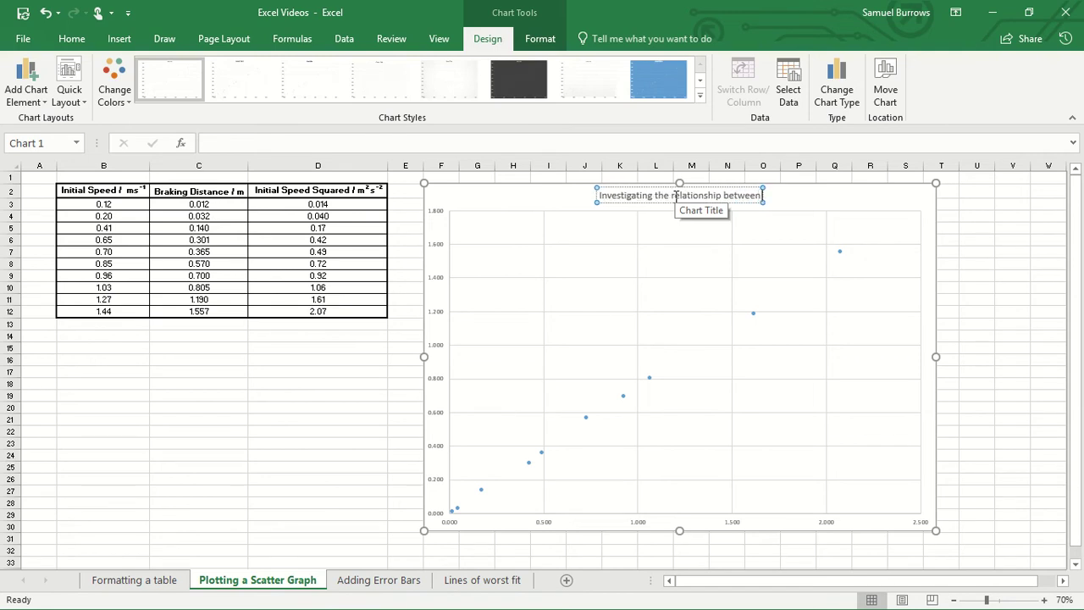
pyautogui.write(' initial speed')
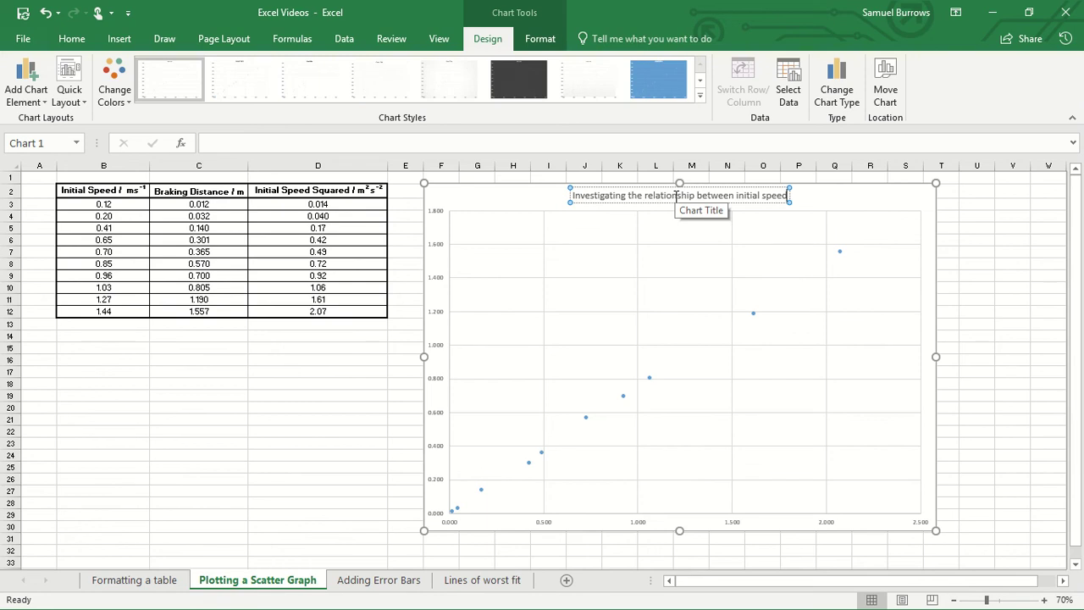
pyautogui.write('²')
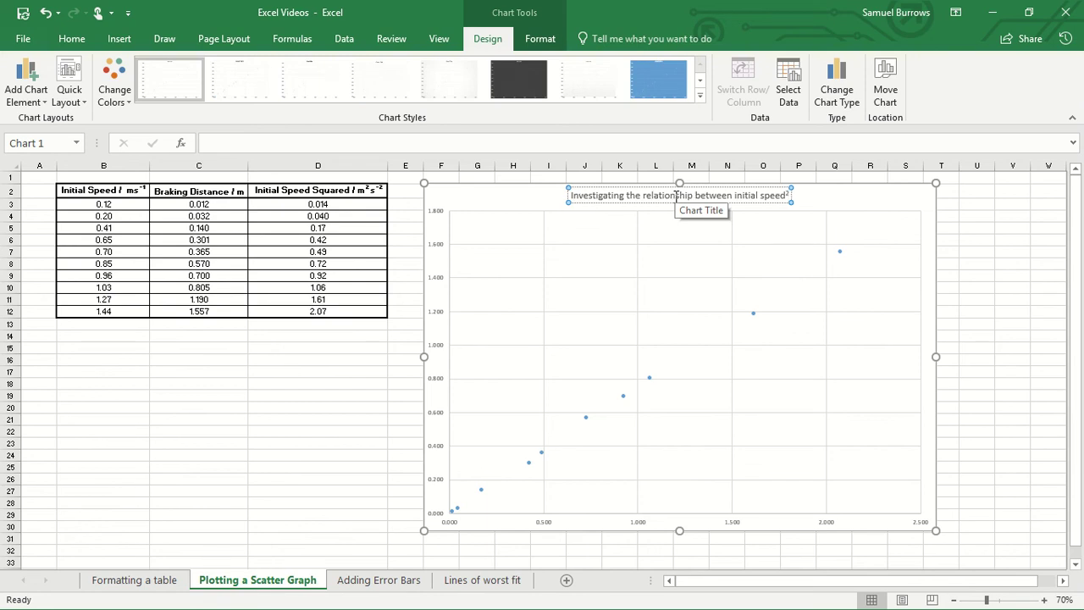
pyautogui.write(' and')
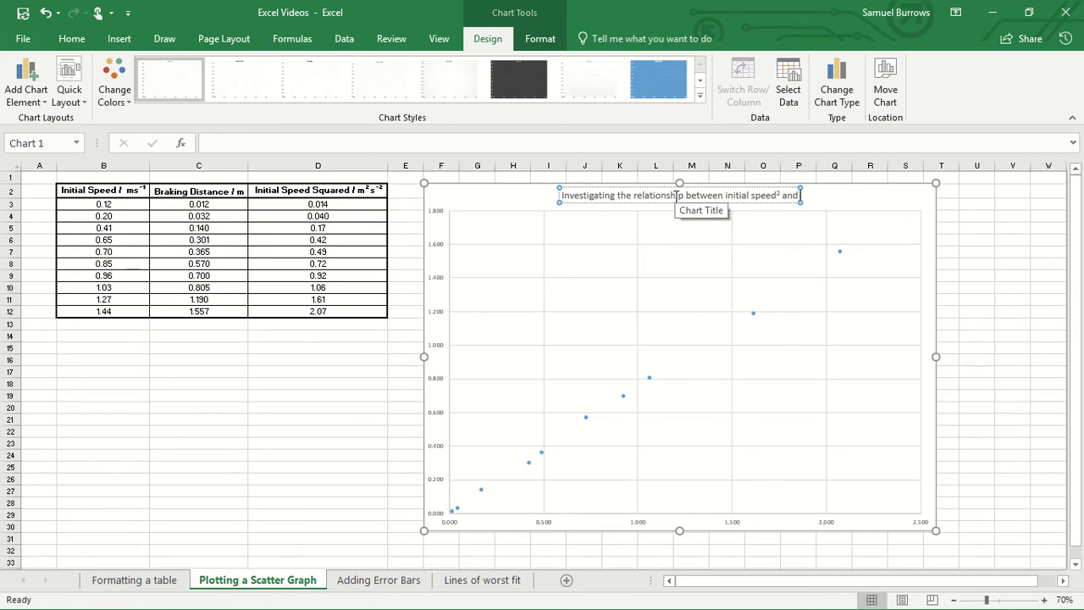
pyautogui.write(' braking dist')
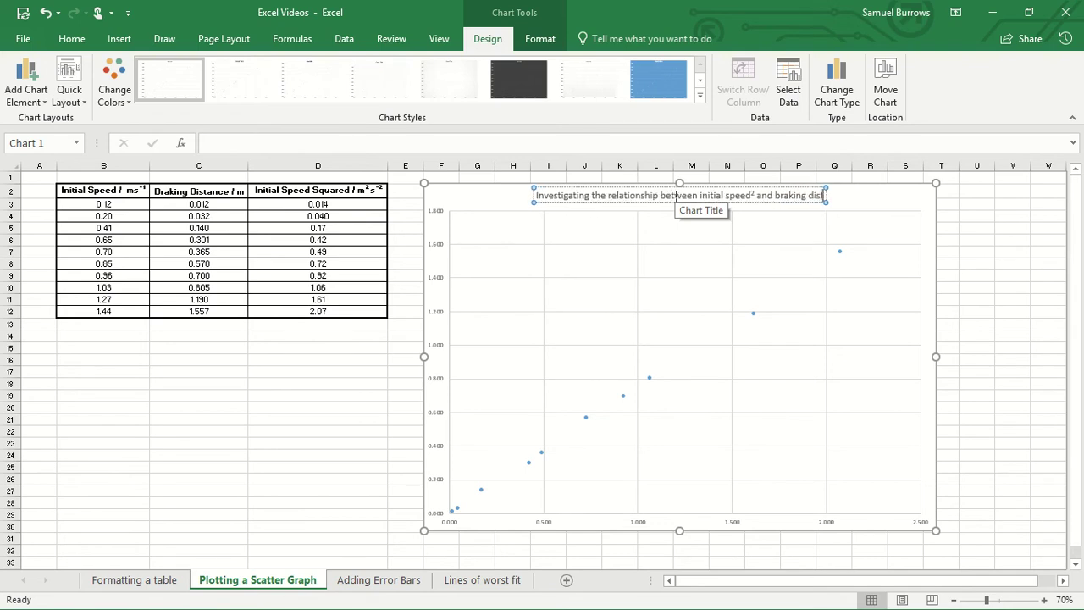
pyautogui.write('ance.')
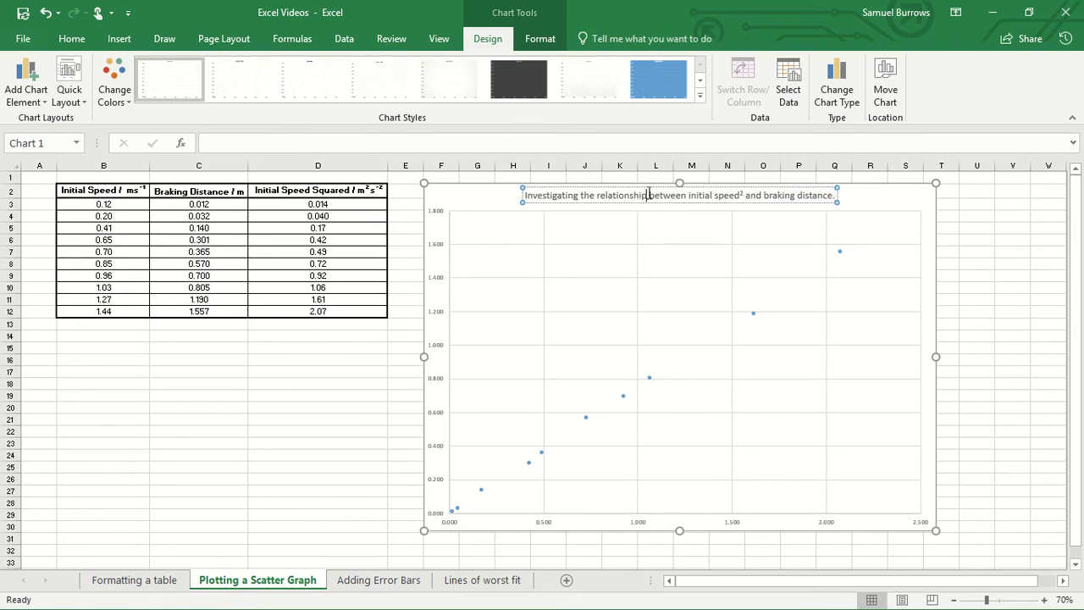
# Format the whole chart title in bold Century Gothic.
pyautogui.tripleClick(651, 193)
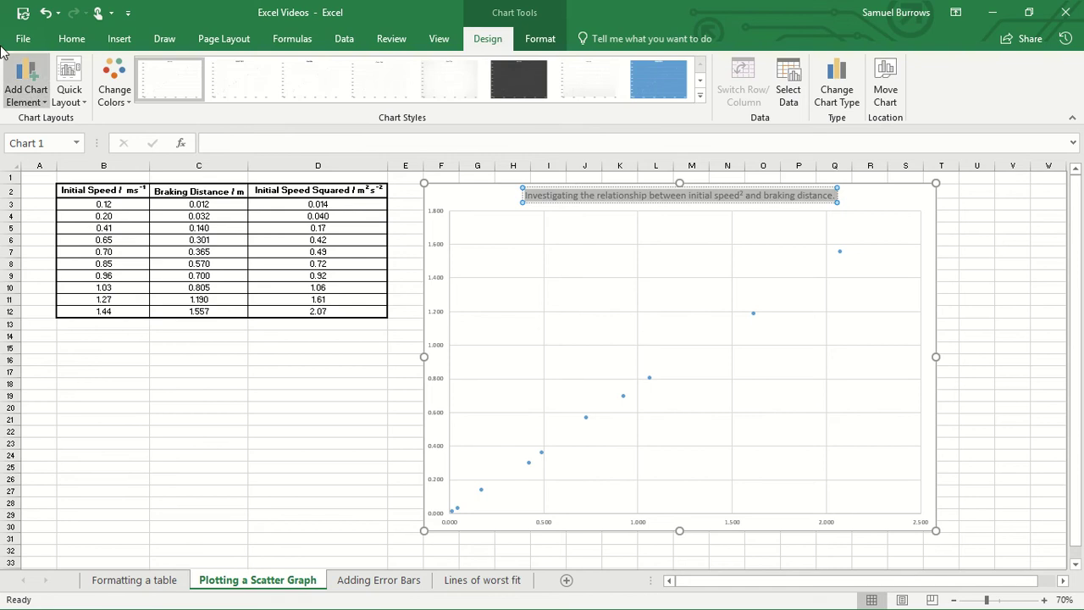
pyautogui.click(66, 39)
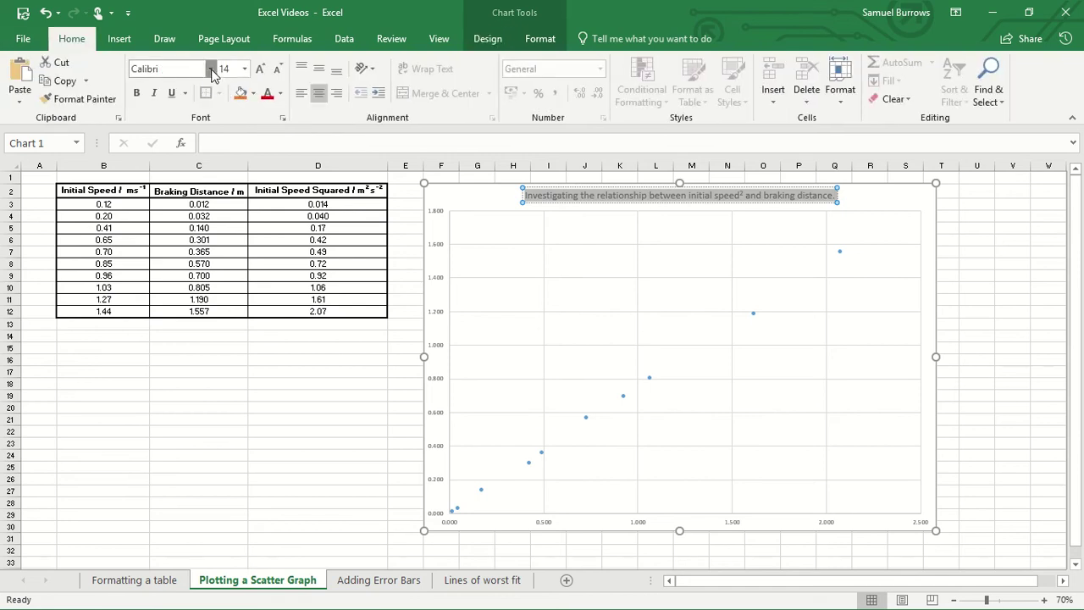
pyautogui.click(210, 68)
pyautogui.write('Century ')
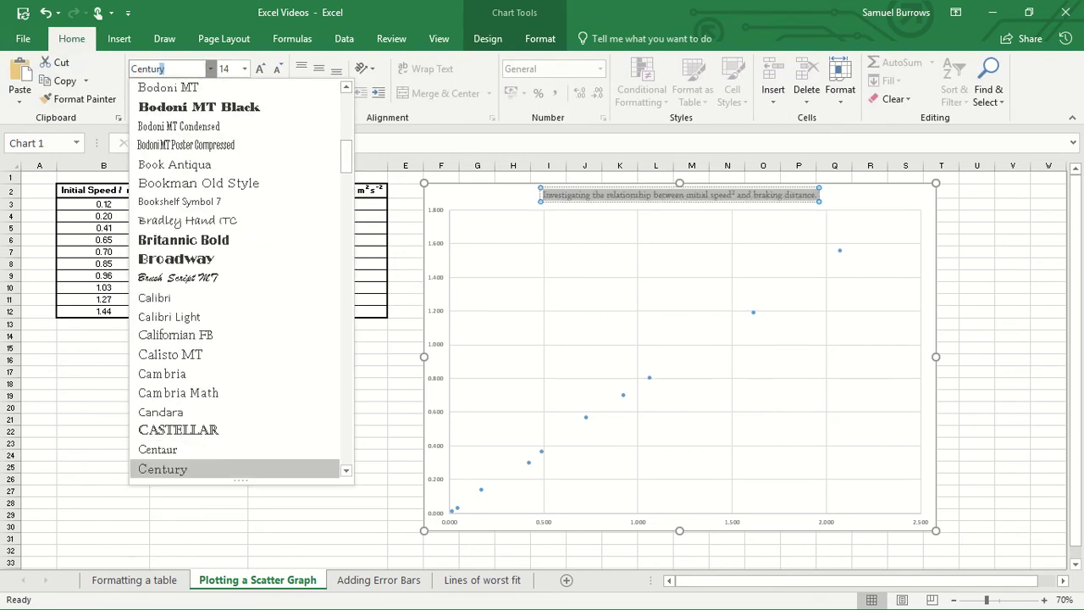
pyautogui.write('Gothic')
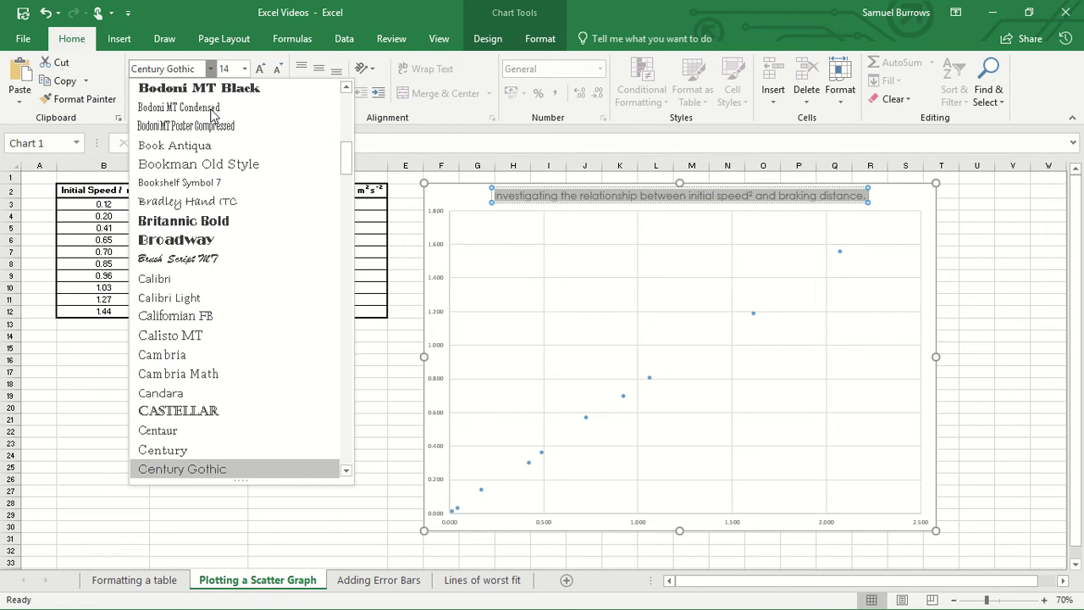
pyautogui.press('Return')
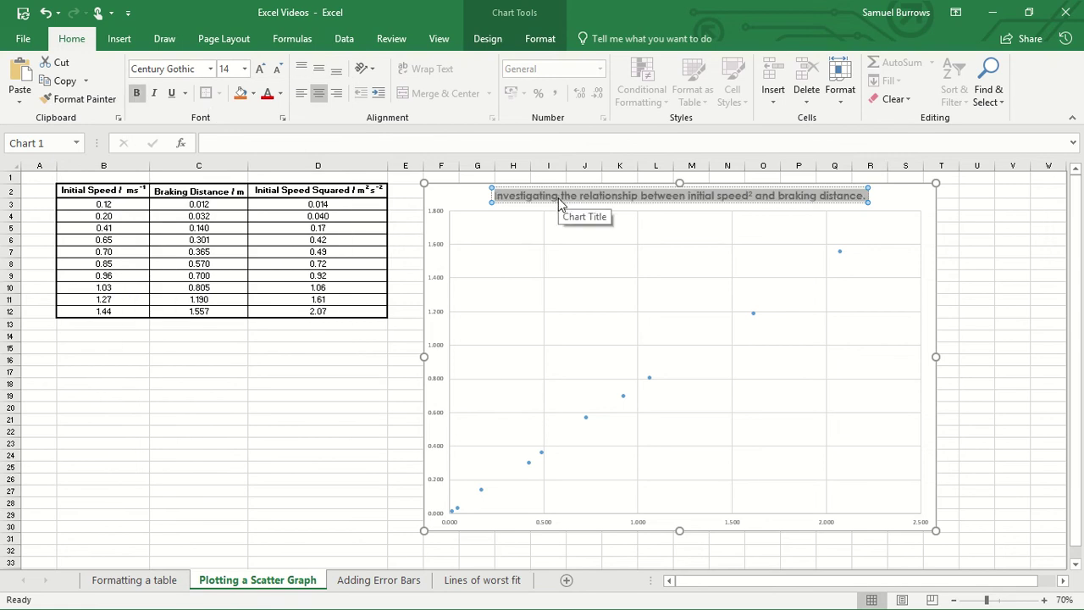
pyautogui.click(558, 204)
pyautogui.click(1043, 336)
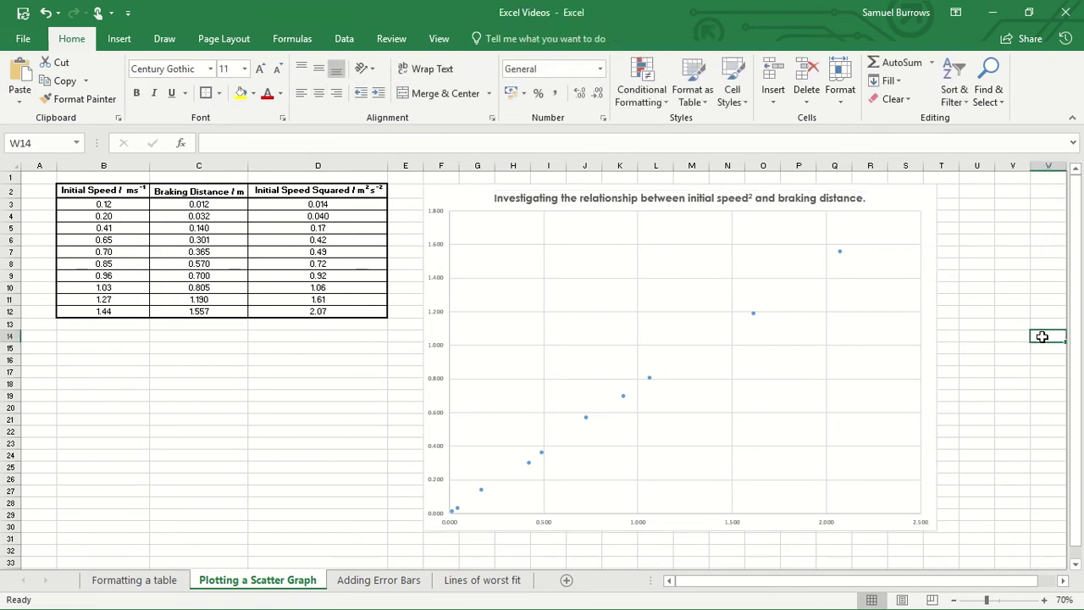
pyautogui.click(1022, 339)
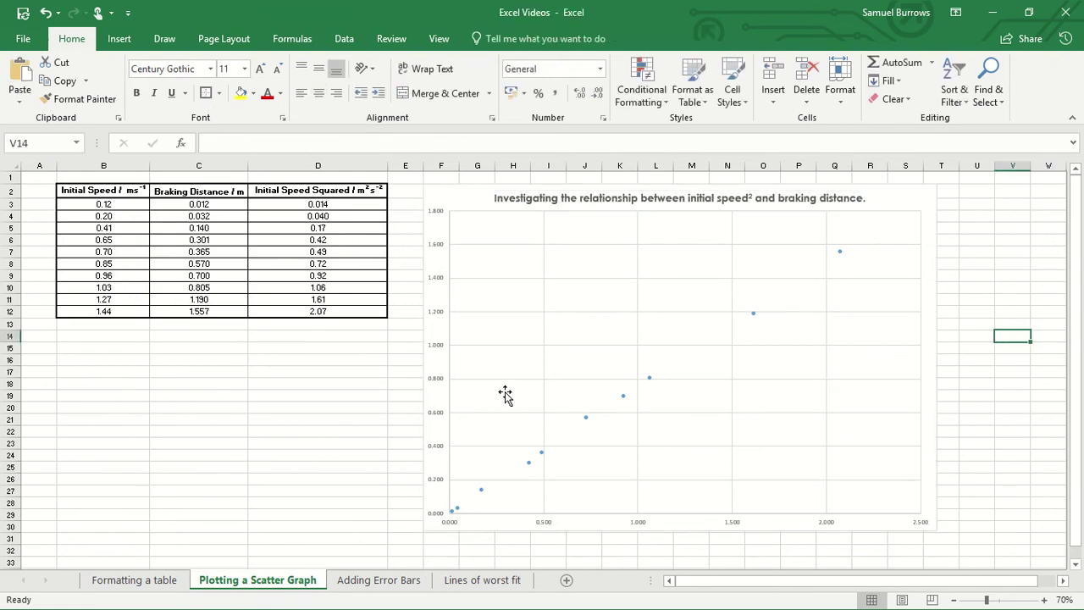
# Add a primary horizontal axis title to the scatter chart.
pyautogui.click(606, 319)
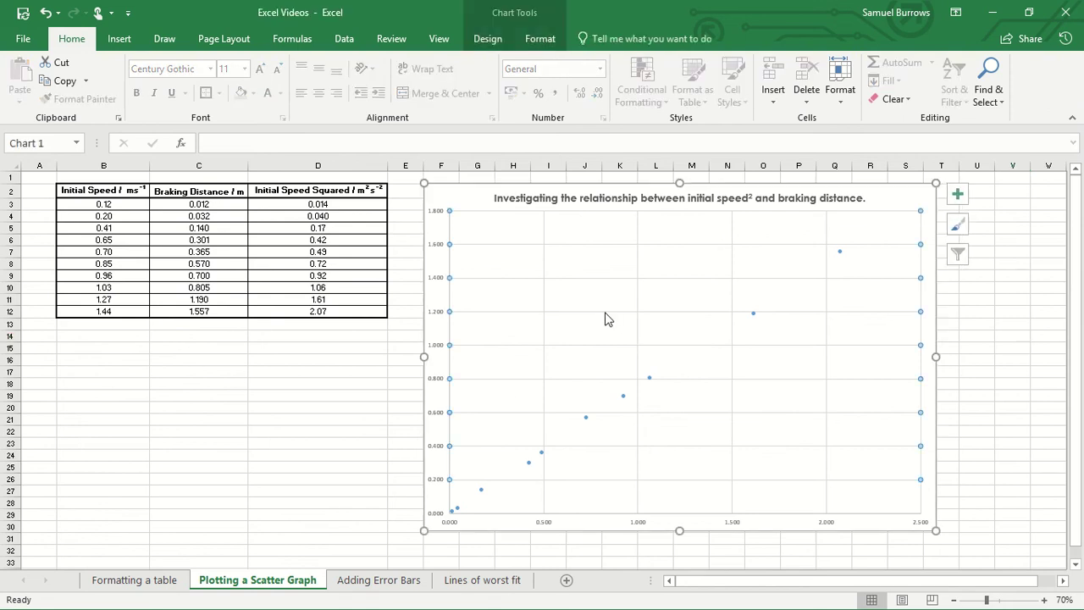
pyautogui.click(459, 193)
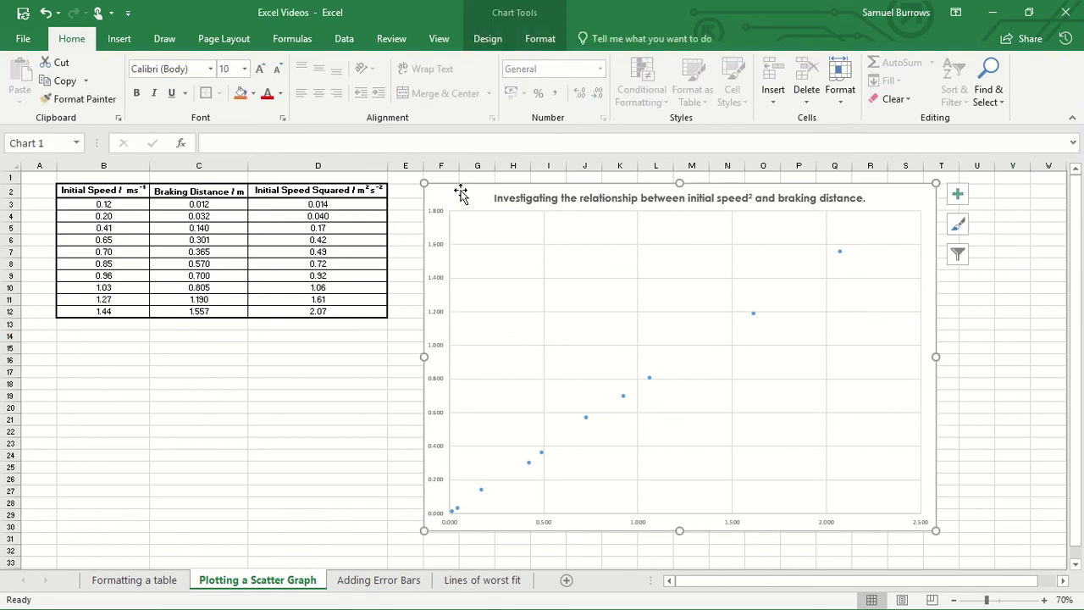
pyautogui.click(488, 38)
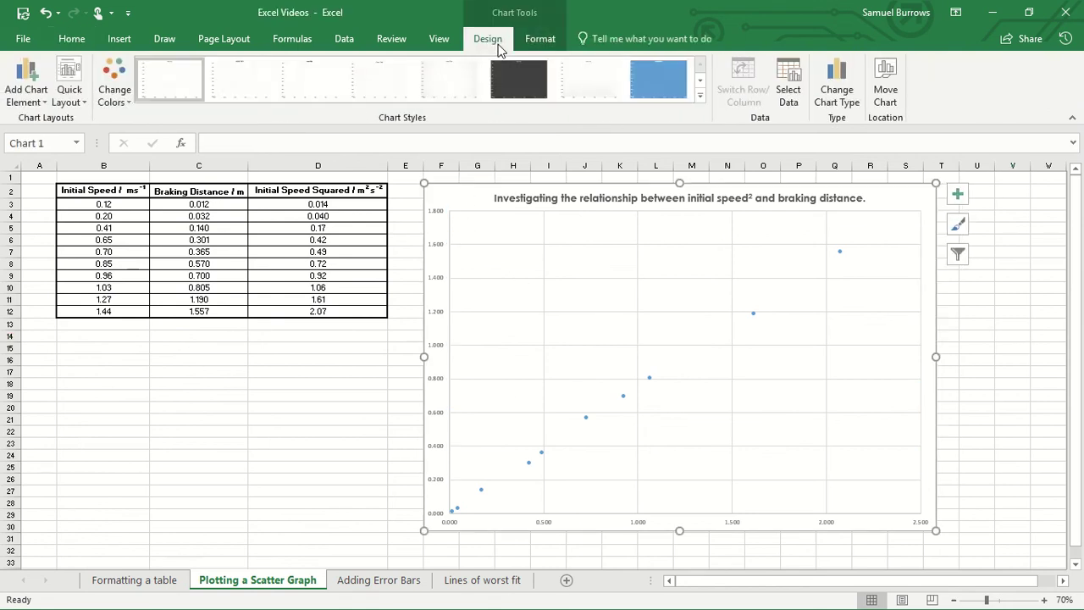
pyautogui.click(32, 88)
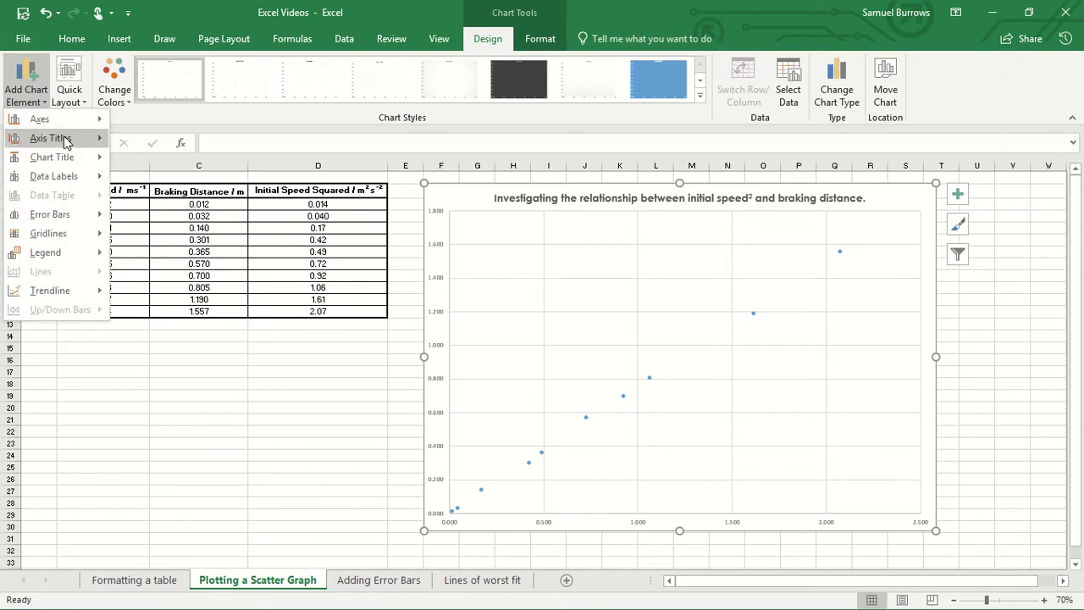
pyautogui.moveTo(51, 137)
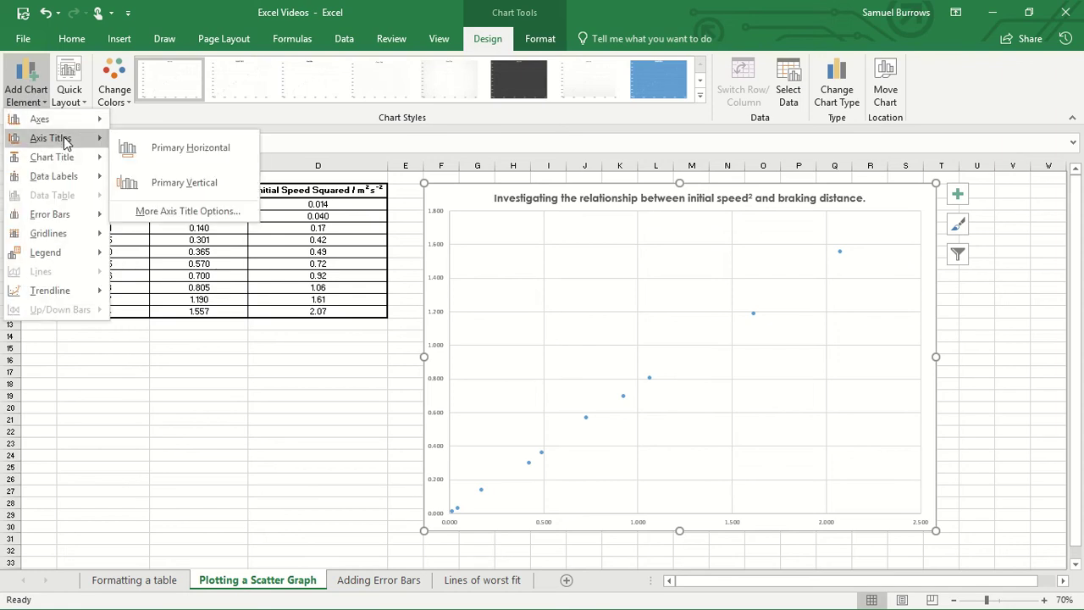
pyautogui.click(200, 148)
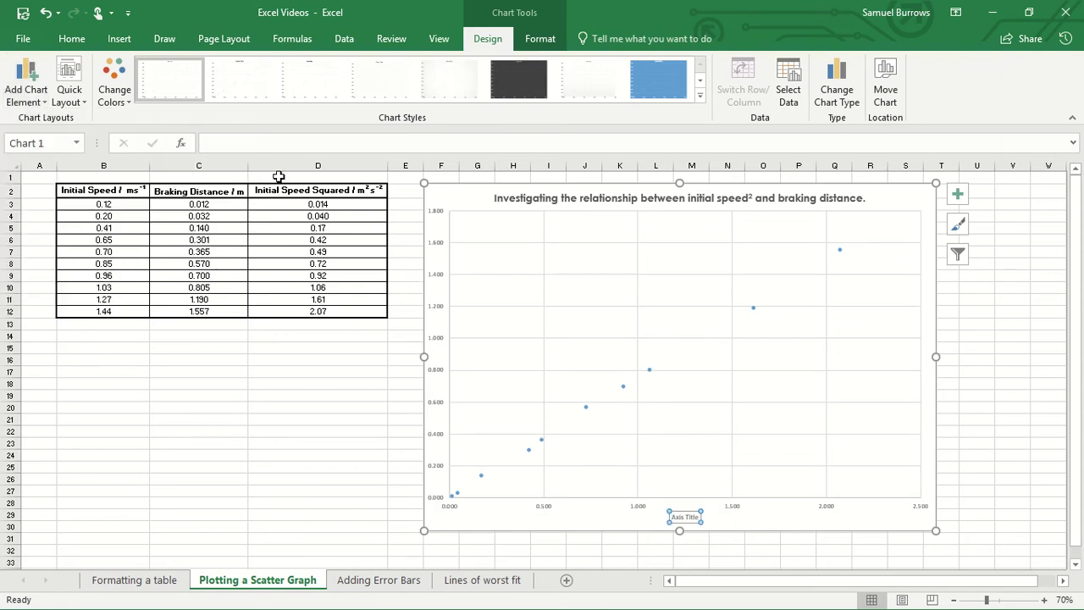
# Replace the horizontal axis title's placeholder text with "Initial Speed Squared / m²s⁻²", with the unit powers in superscript.
pyautogui.tripleClick(685, 517)
pyautogui.press('BackSpace')
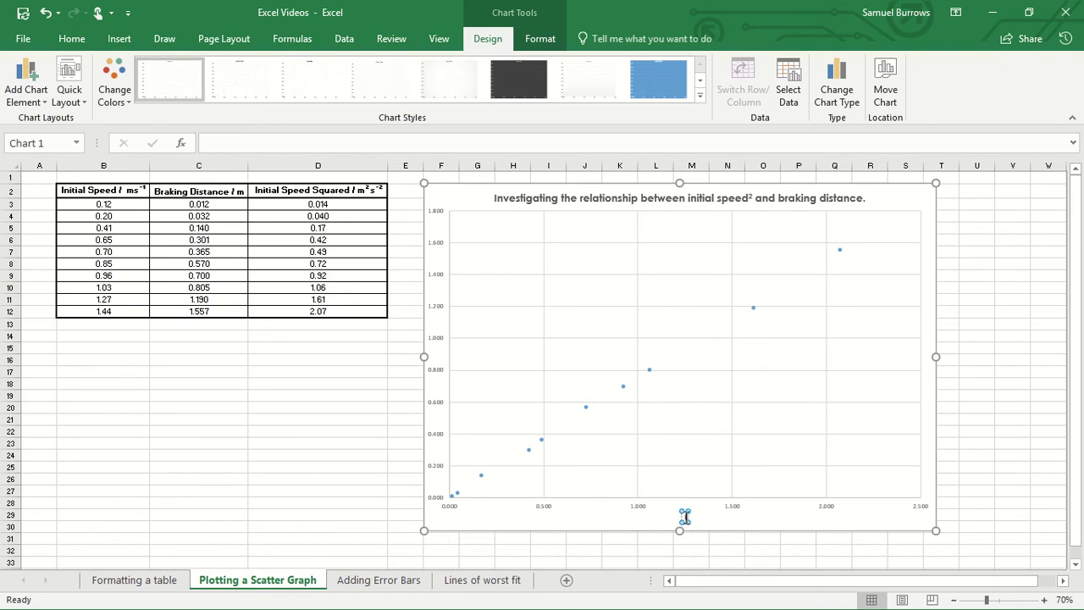
pyautogui.write('Initial Speed Squared')
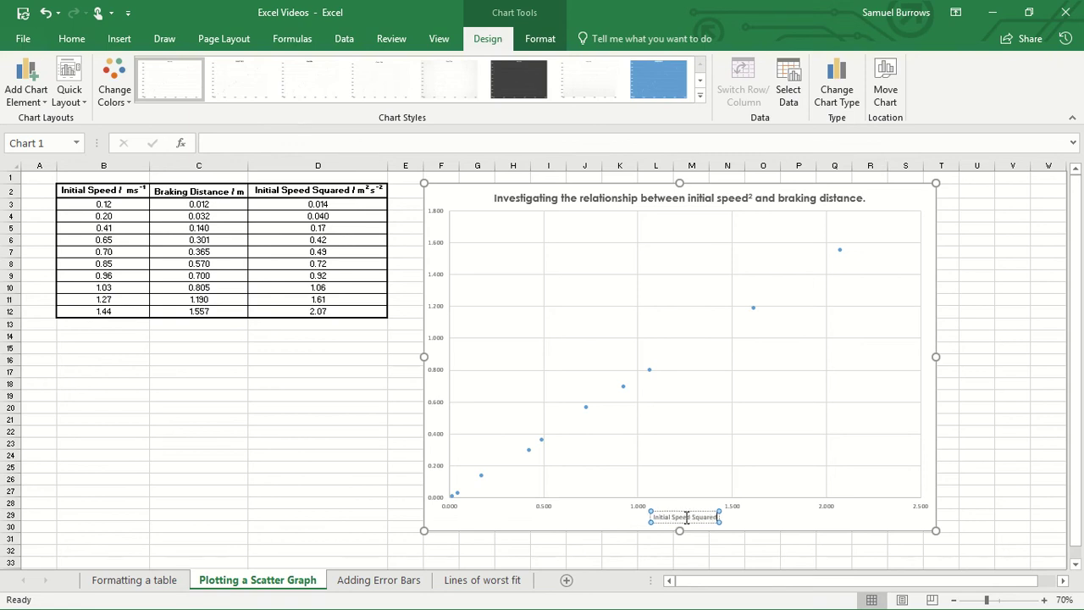
pyautogui.write(' / m')
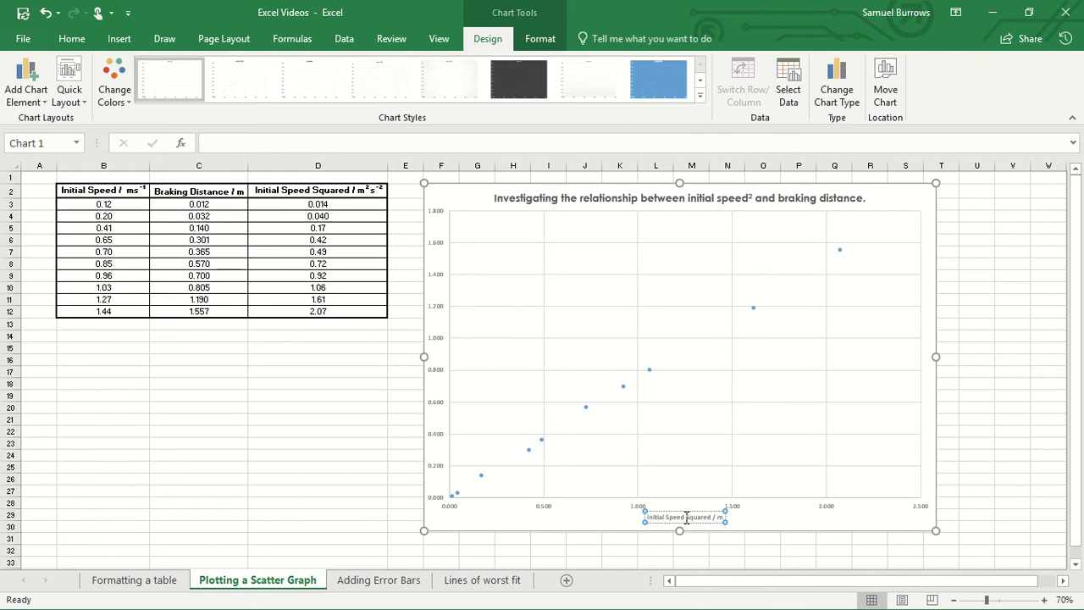
pyautogui.write('2s')
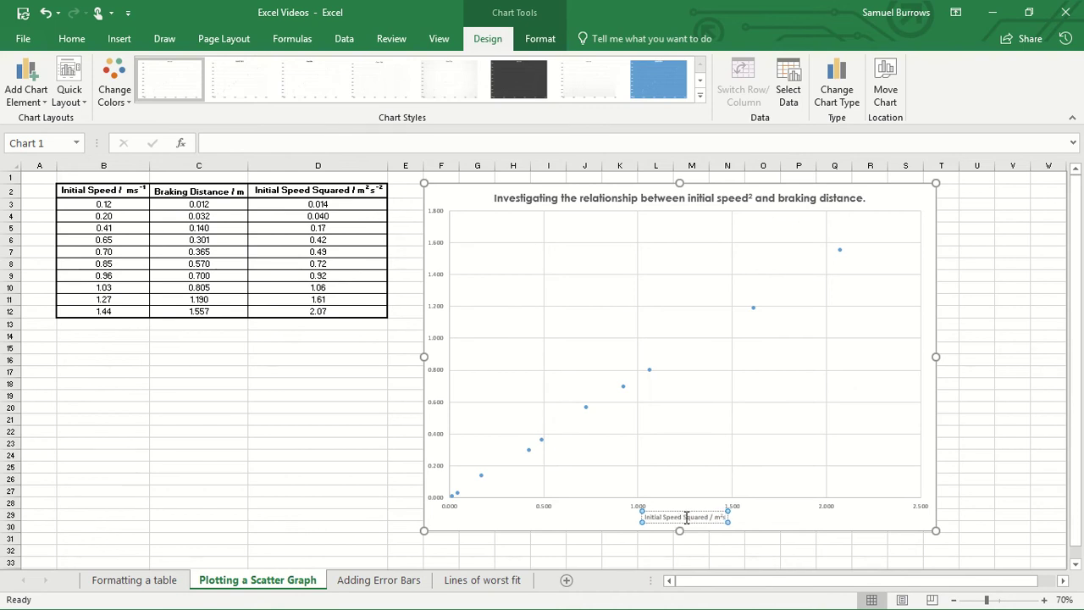
pyautogui.write('-2')
# Add a primary vertical axis title to the chart reading "Braking Distance / m".
pyautogui.click(26, 89)
pyautogui.moveTo(52, 137)
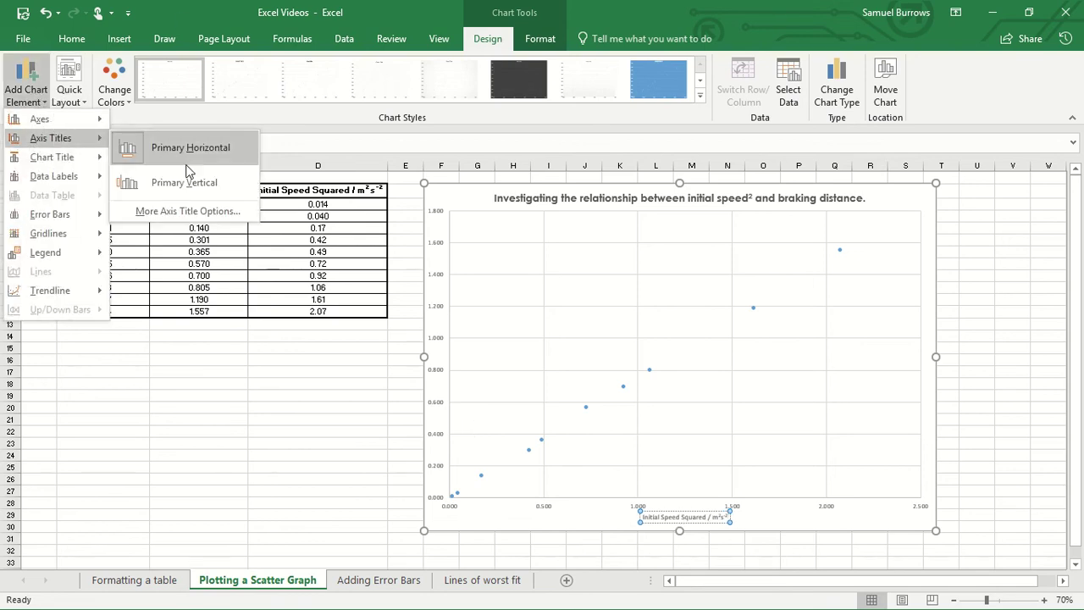
pyautogui.click(182, 177)
pyautogui.click(437, 357)
pyautogui.tripleClick(437, 357)
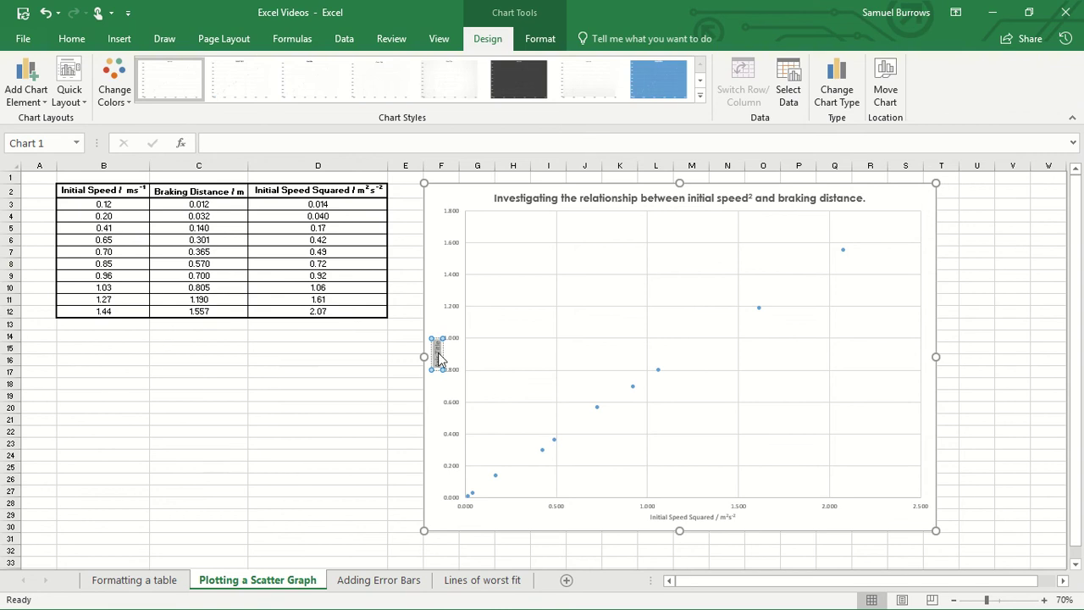
pyautogui.write('Braking Distance / m')
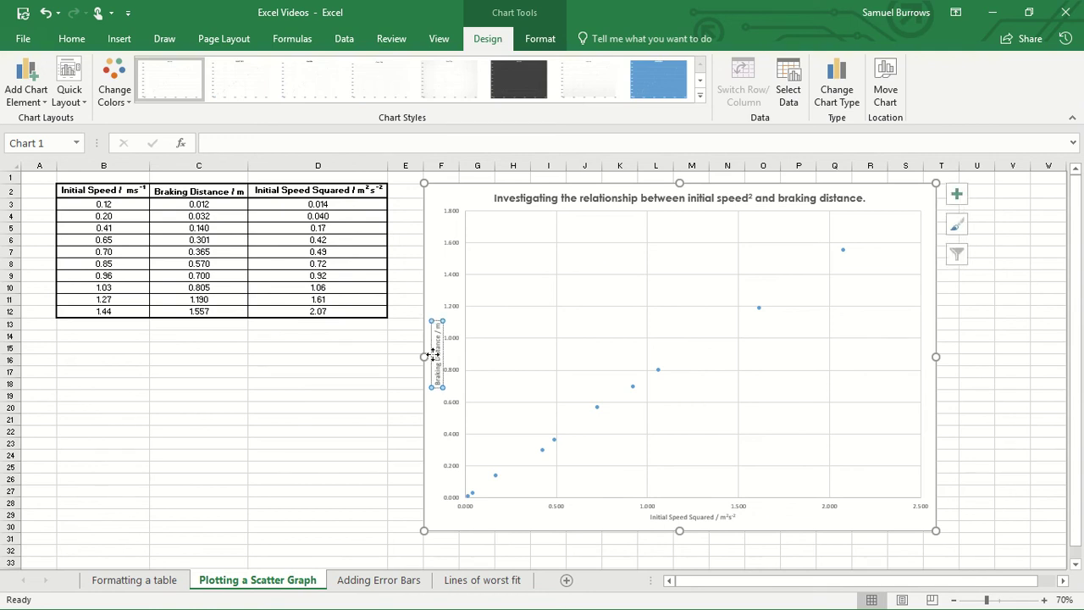
# Increase the font size of the whole vertical axis title to 14.
pyautogui.moveTo(436, 376); pyautogui.dragTo(410, 337)
pyautogui.click(71, 38)
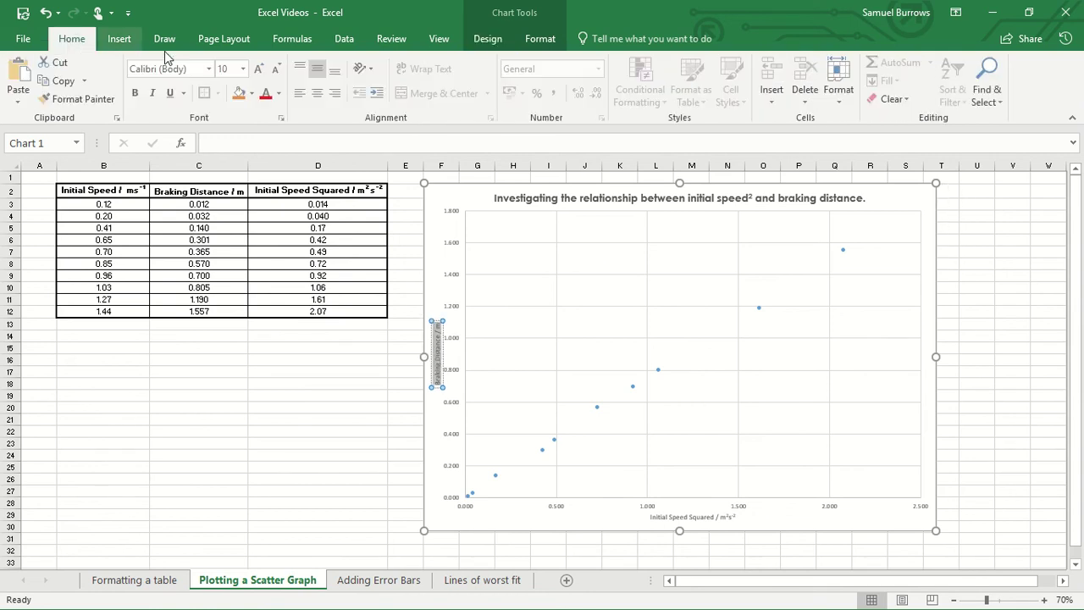
pyautogui.click(259, 69)
pyautogui.click(259, 69)
pyautogui.click(259, 69)
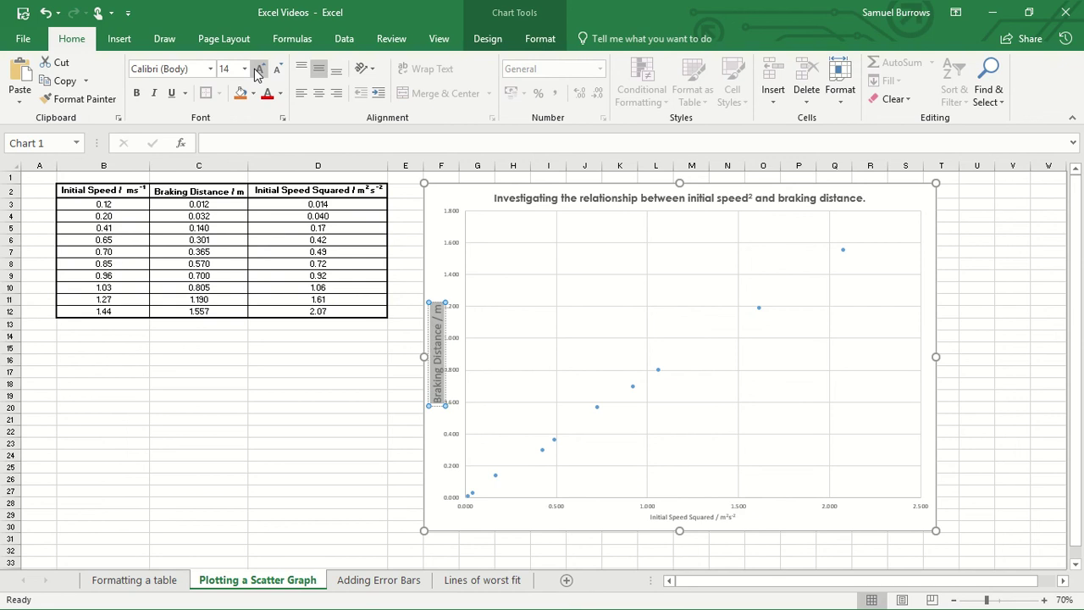
# Enlarge the whole horizontal axis title's font to match the vertical axis title, and deselect the chart.
pyautogui.click(710, 517)
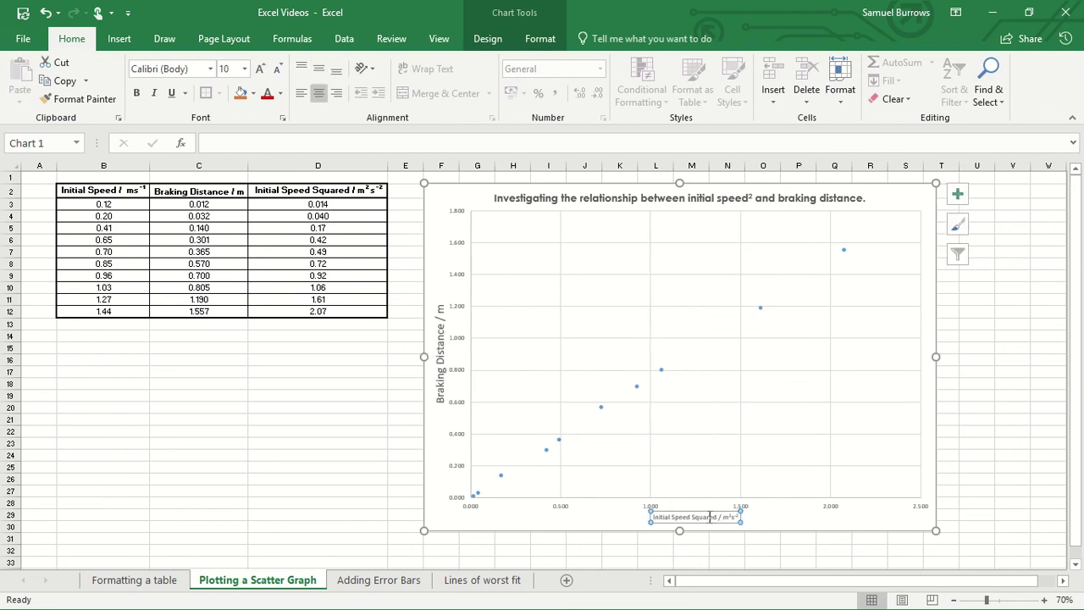
pyautogui.tripleClick(710, 517)
pyautogui.click(259, 69)
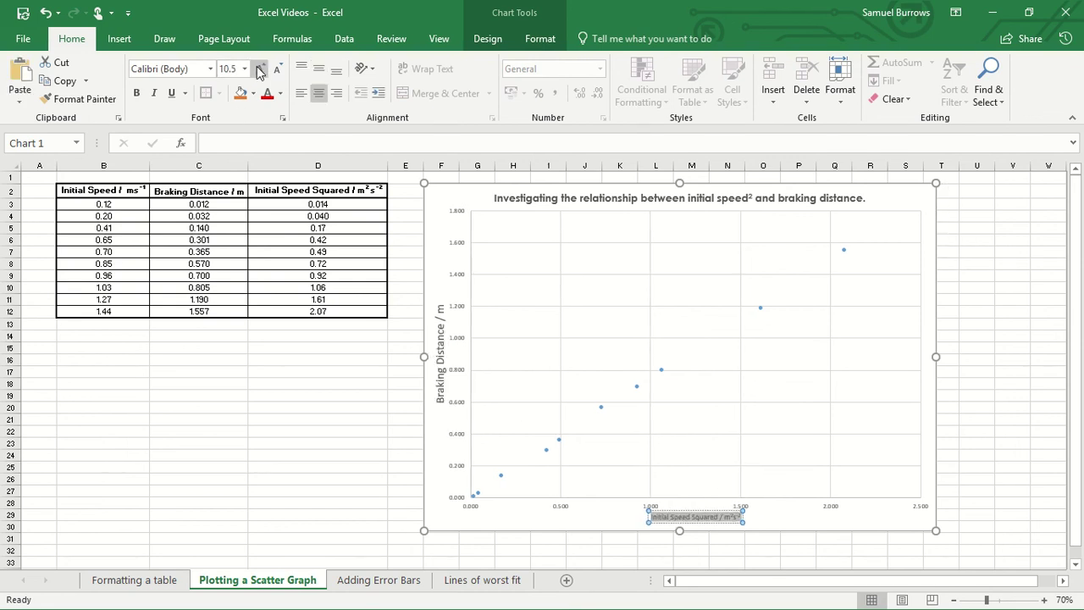
pyautogui.click(259, 69)
pyautogui.click(259, 69)
pyautogui.click(259, 69)
pyautogui.click(335, 421)
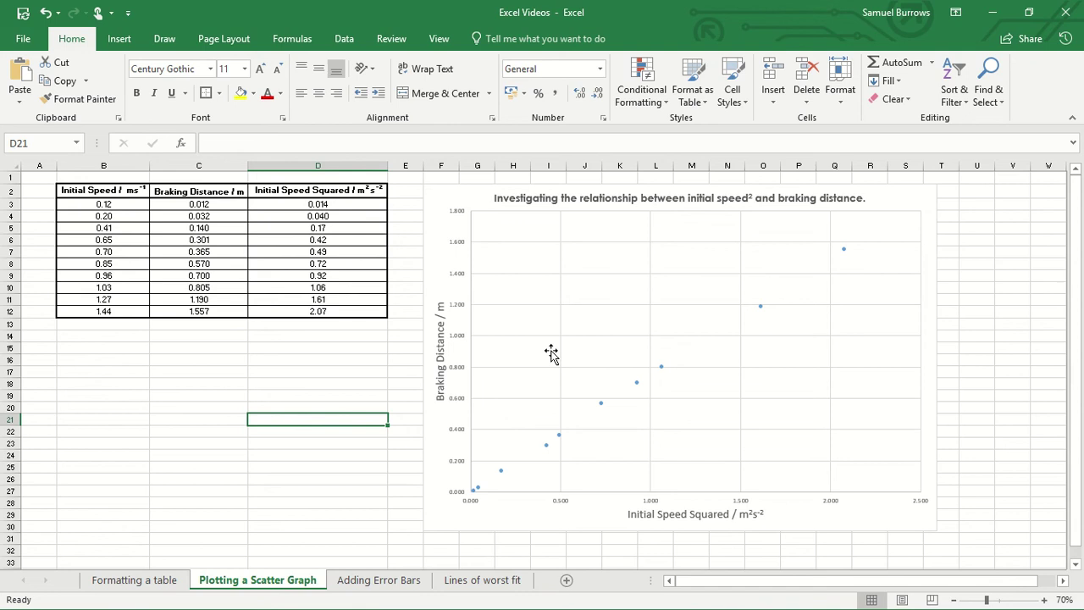
# Add primary minor horizontal and primary minor vertical gridlines to the scatter chart.
pyautogui.click(558, 353)
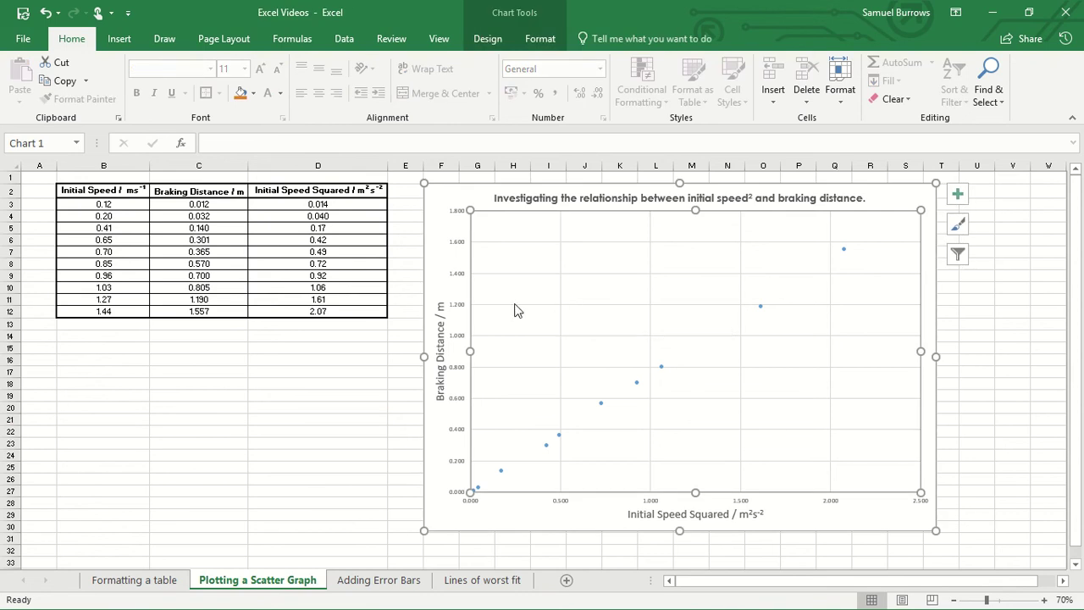
pyautogui.click(487, 38)
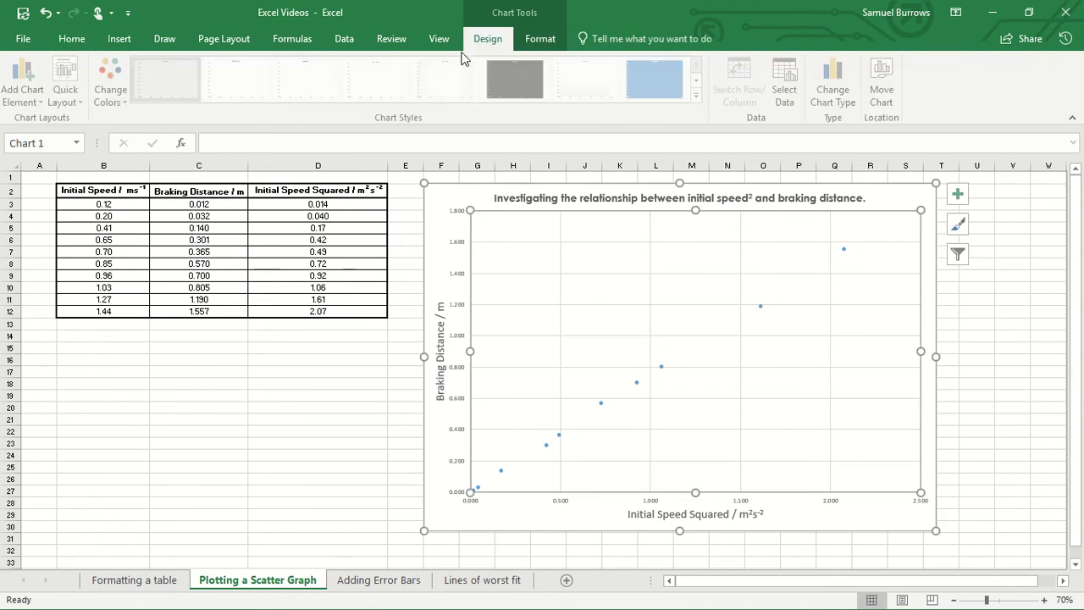
pyautogui.click(18, 100)
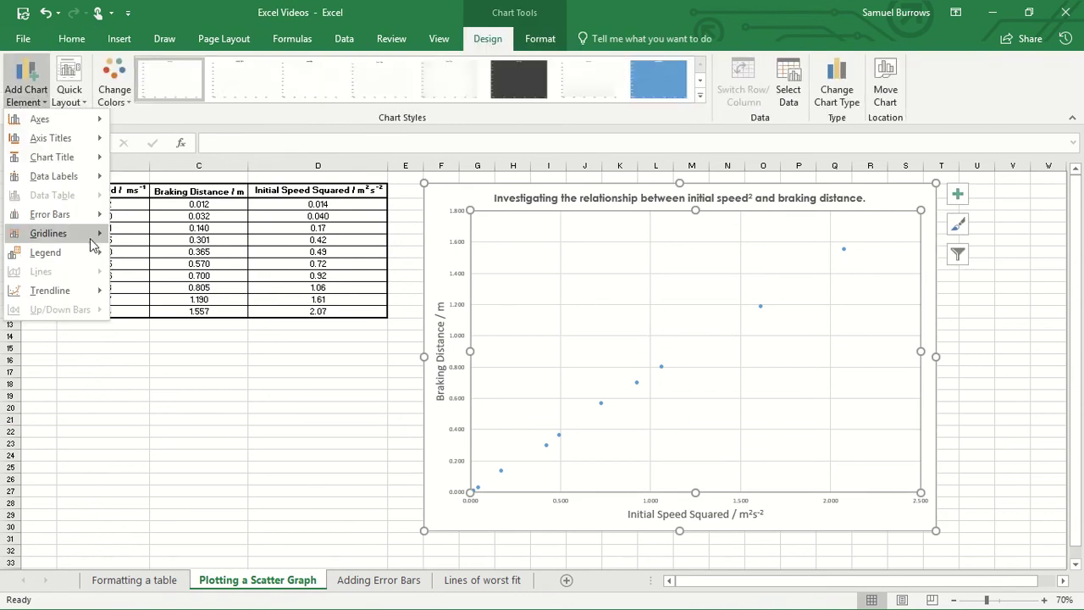
pyautogui.moveTo(93, 237)
pyautogui.click(159, 307)
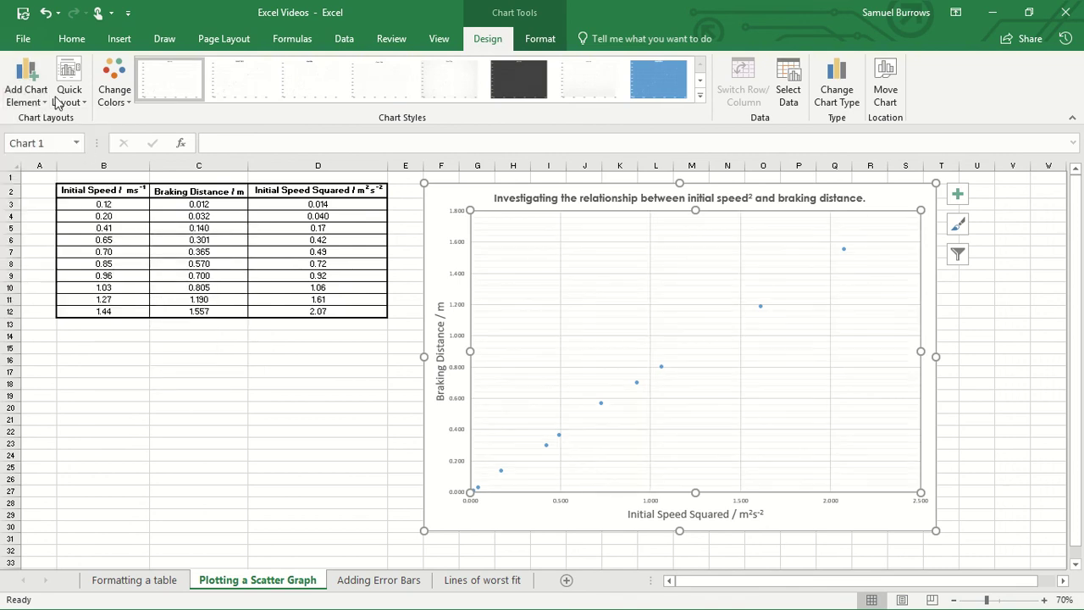
pyautogui.click(29, 95)
pyautogui.moveTo(84, 233)
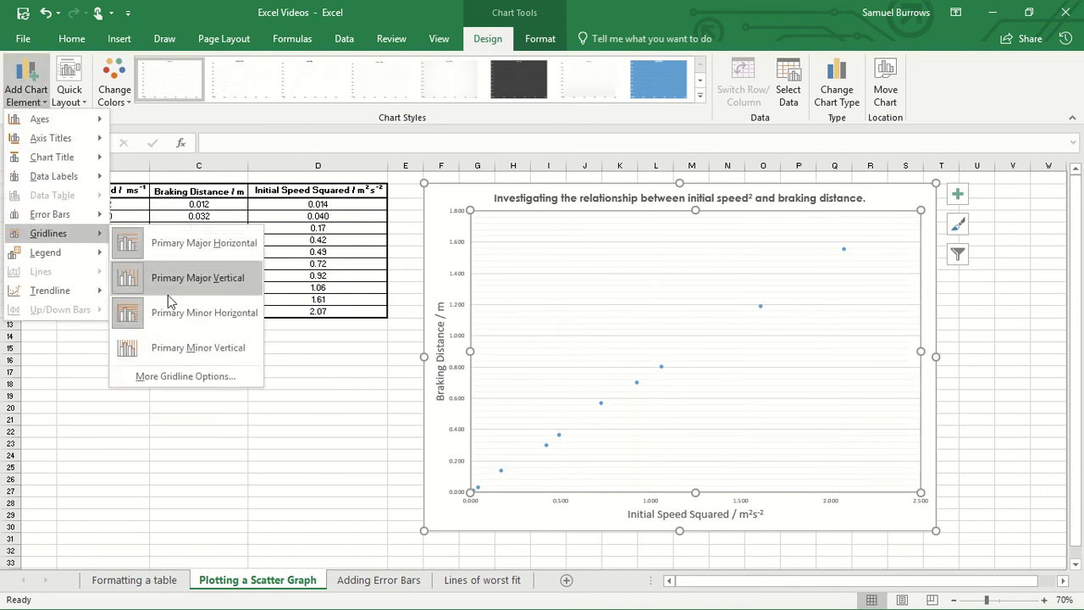
pyautogui.click(146, 350)
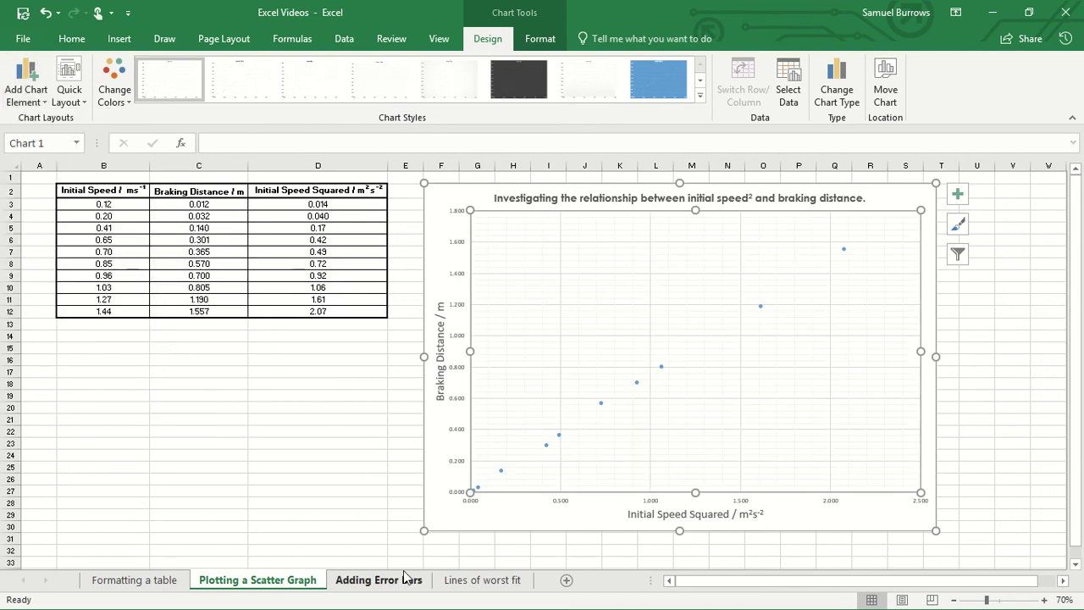
# Change the data series markers to the built-in X-shaped cross type.
pyautogui.click(500, 470)
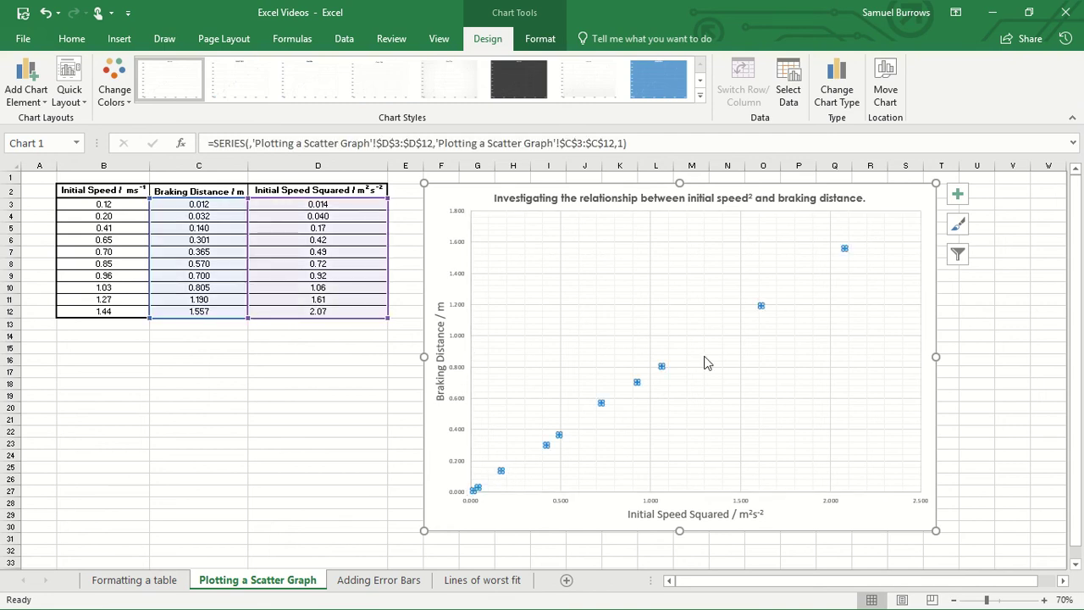
pyautogui.click(372, 420)
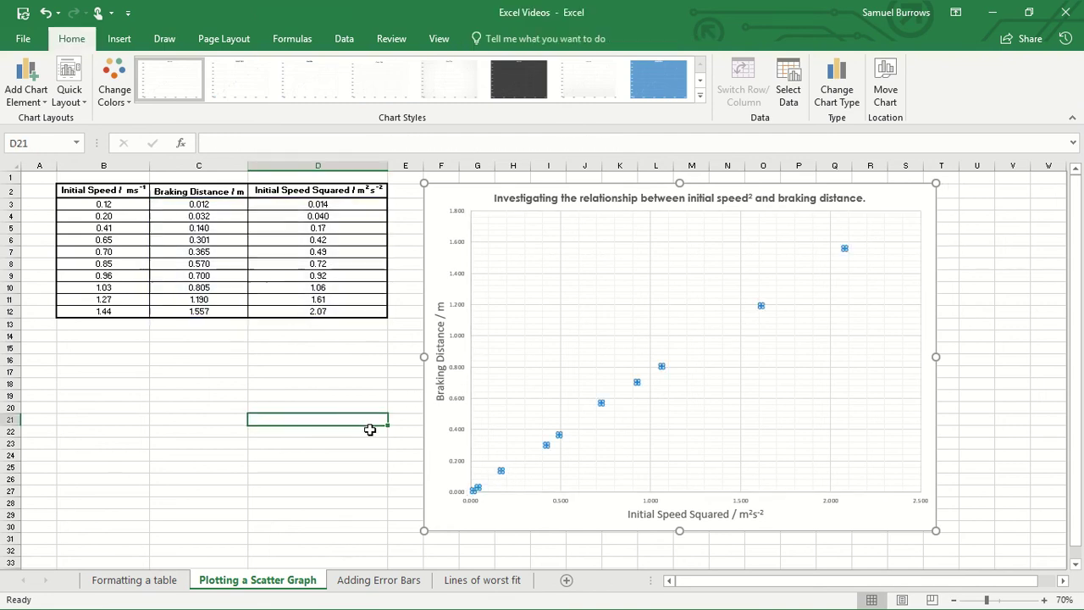
pyautogui.click(501, 471)
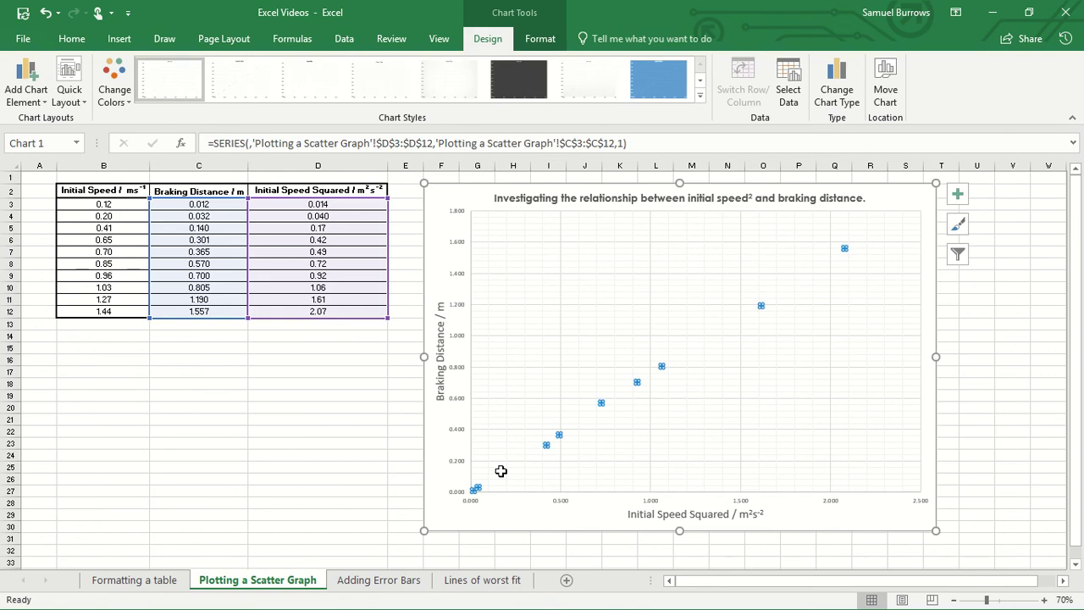
pyautogui.rightClick(500, 470)
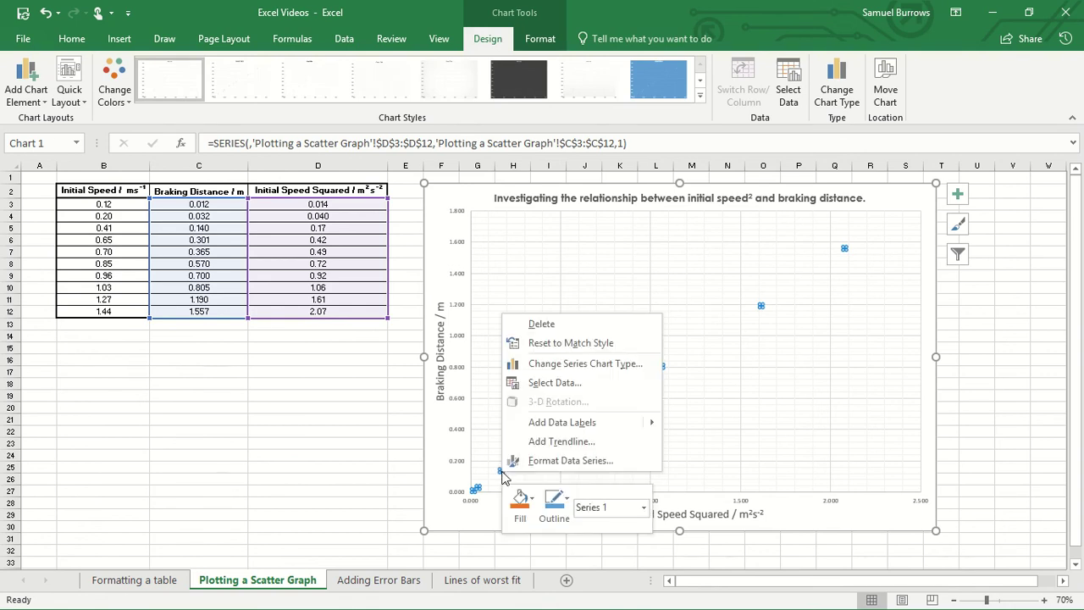
pyautogui.click(552, 463)
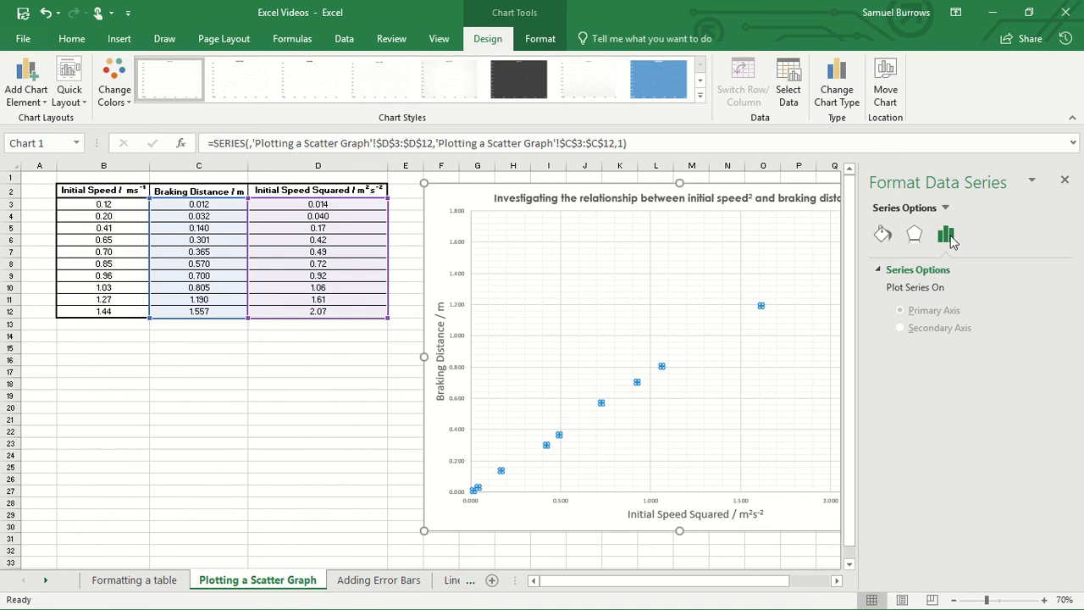
pyautogui.click(882, 235)
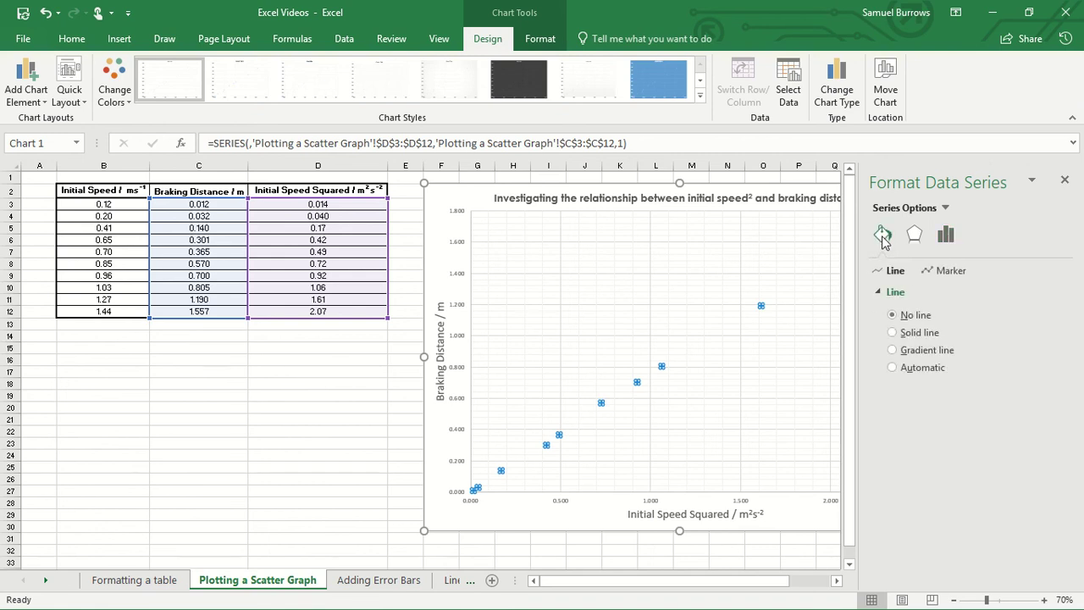
pyautogui.click(961, 271)
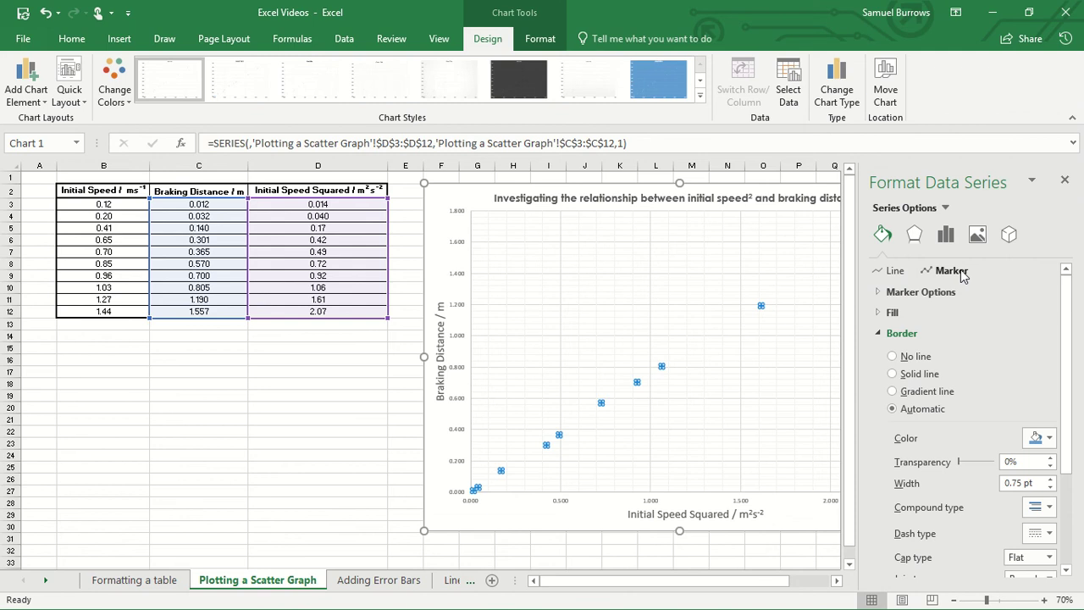
pyautogui.click(879, 292)
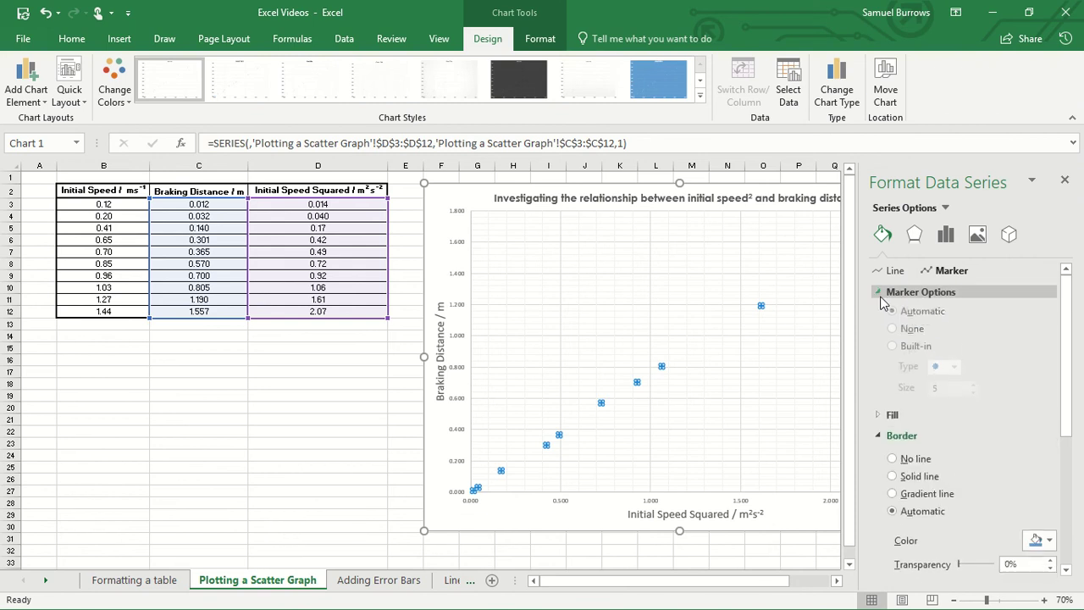
pyautogui.click(891, 348)
pyautogui.click(955, 370)
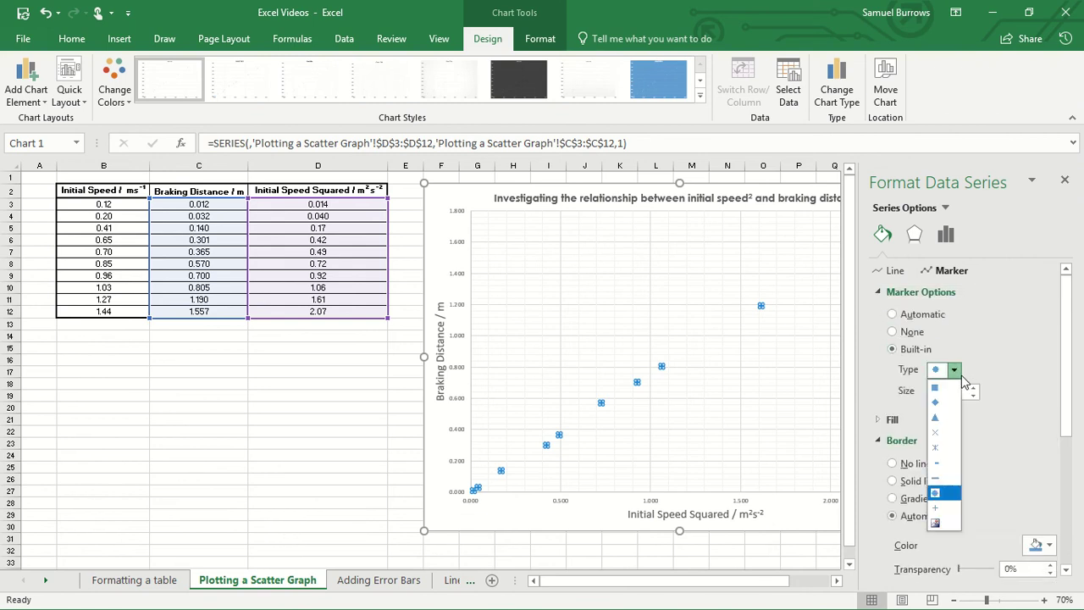
pyautogui.click(939, 433)
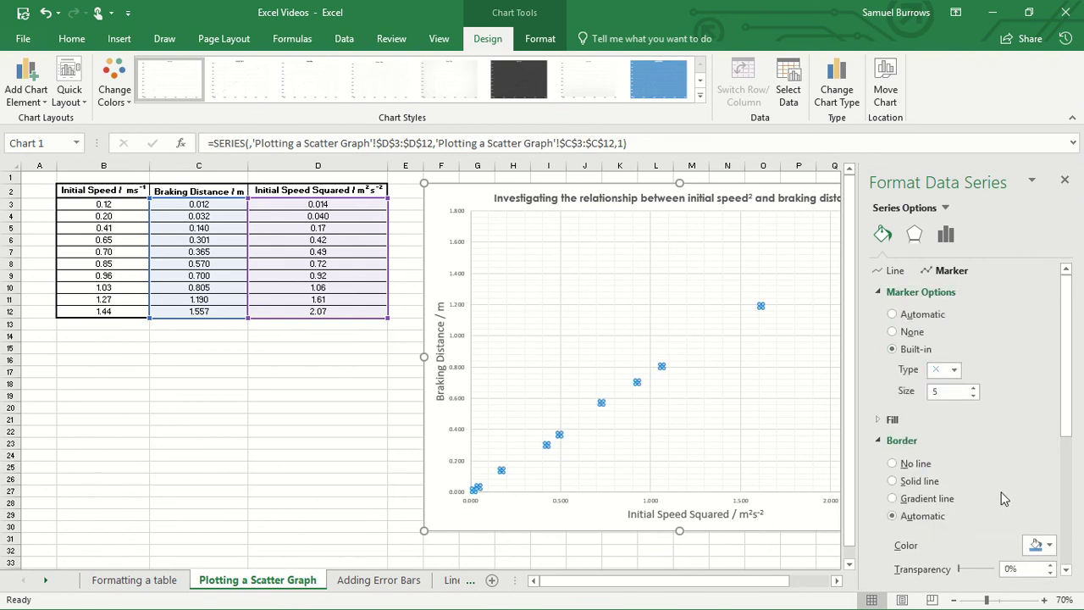
# Set the marker border color of the data series to black and close the series formatting.
pyautogui.click(1035, 544)
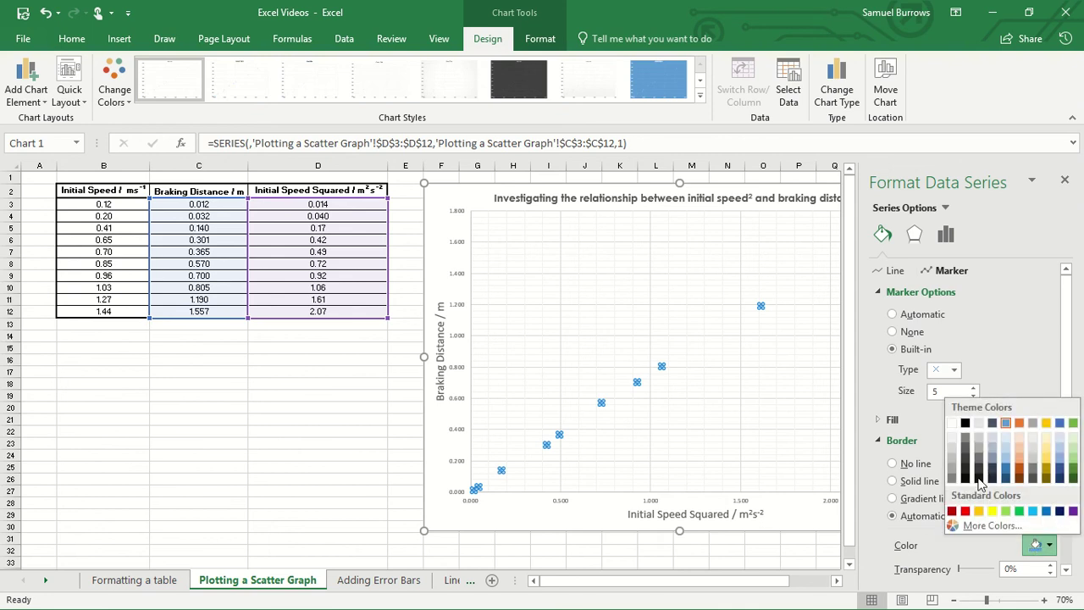
pyautogui.click(965, 423)
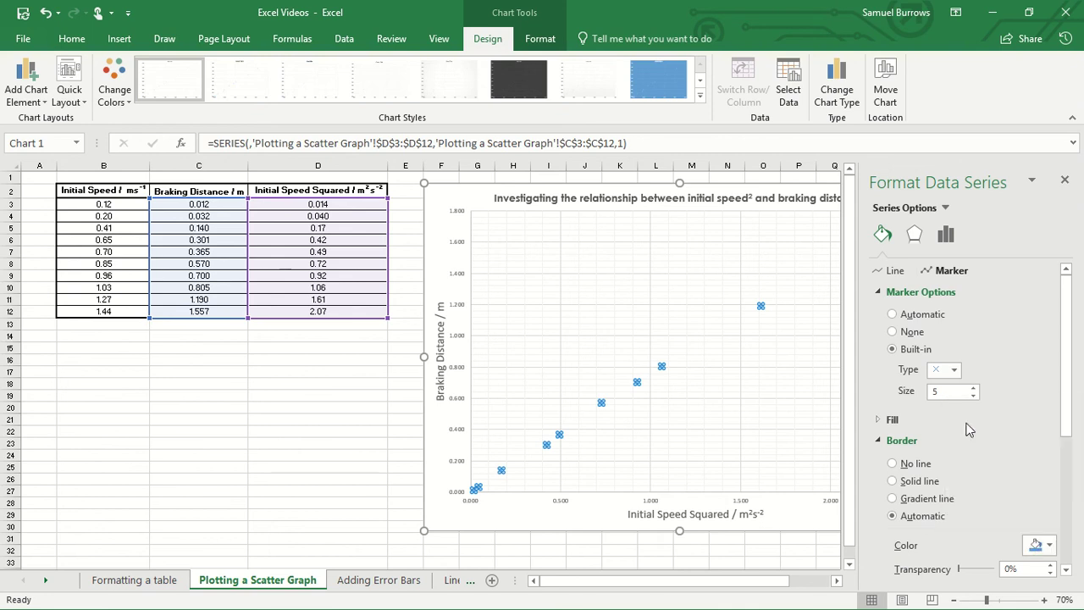
pyautogui.click(1064, 181)
pyautogui.click(346, 457)
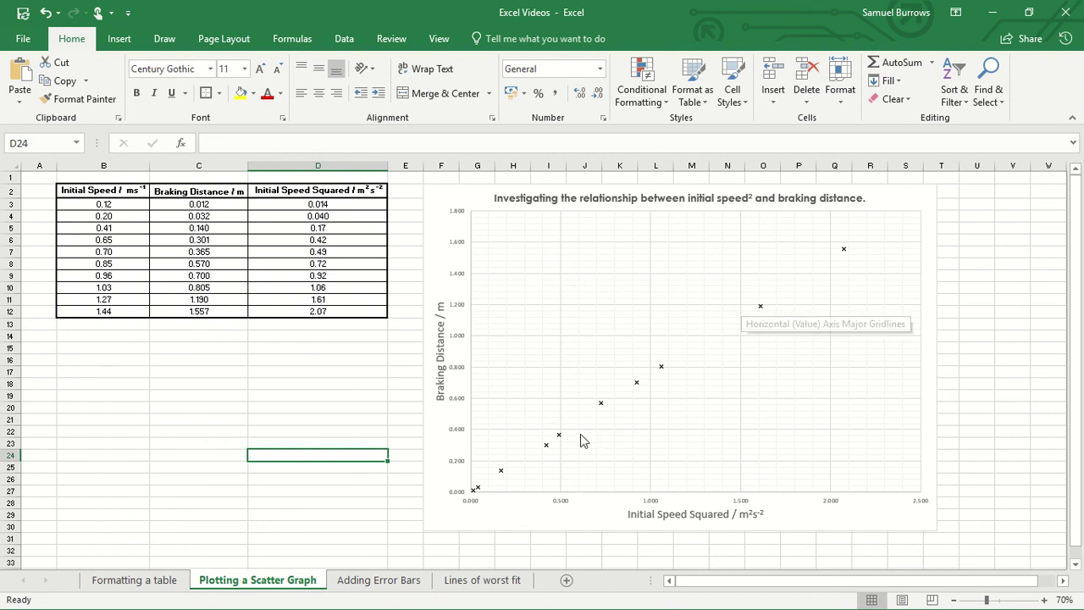
# Add a linear trendline to the braking distance data series.
pyautogui.click(559, 436)
pyautogui.rightClick(559, 437)
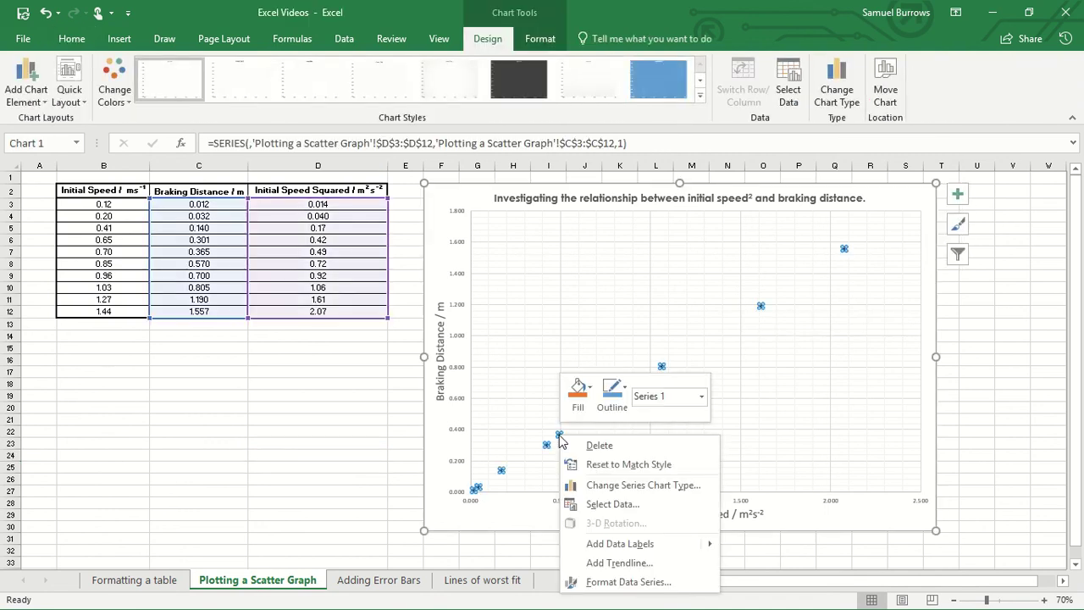
pyautogui.rightClick(548, 441)
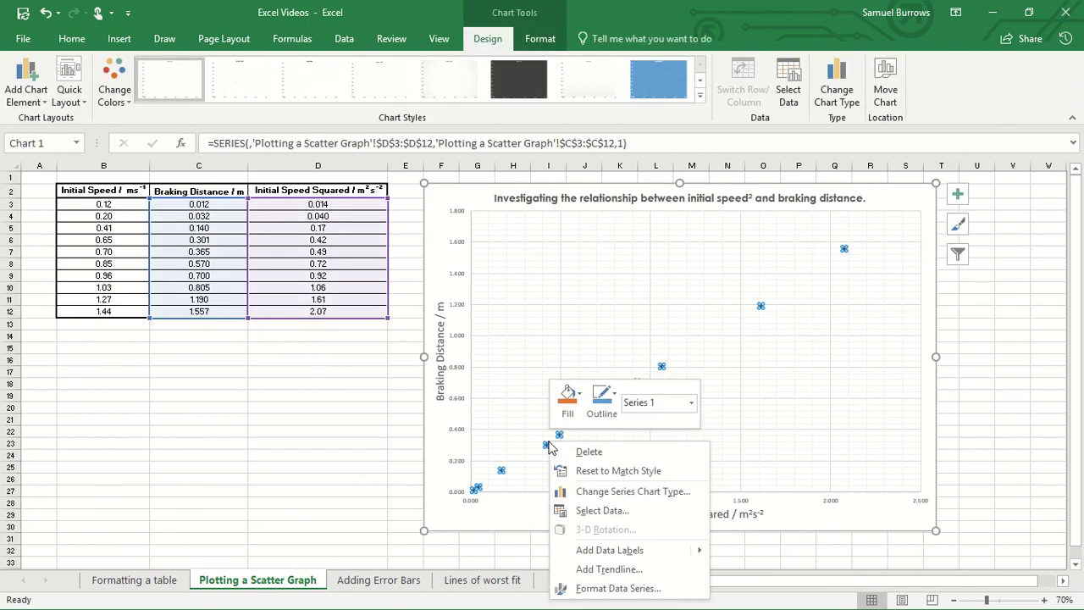
pyautogui.click(609, 569)
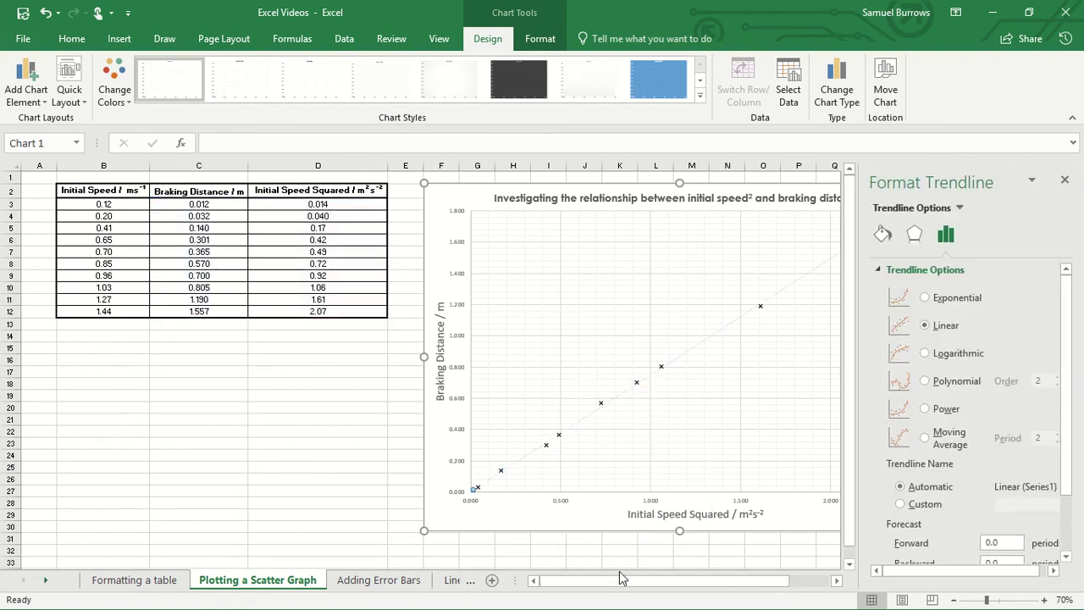
# Format the trendline as a black line with 1 pt width and a solid dash type, and close its formatting.
pyautogui.click(880, 236)
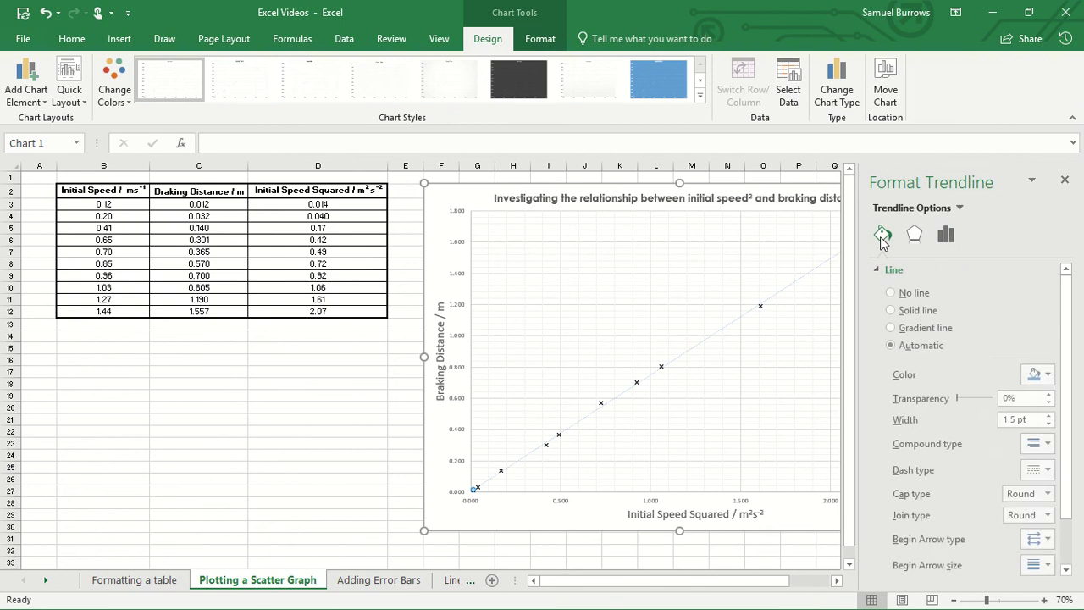
pyautogui.click(1051, 377)
pyautogui.click(964, 410)
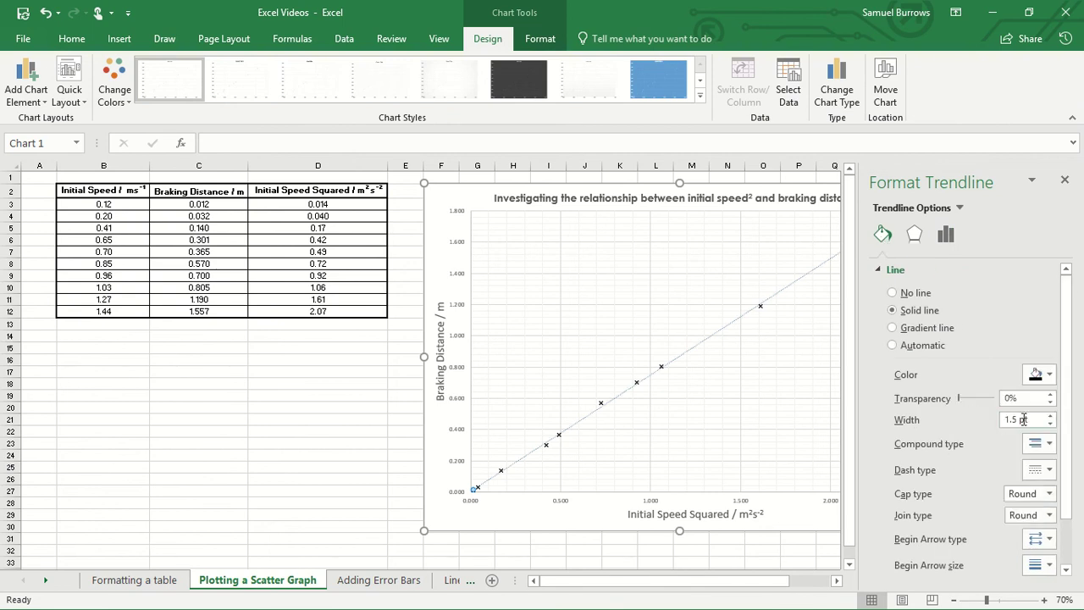
pyautogui.click(1051, 423)
pyautogui.click(1051, 424)
pyautogui.click(1037, 471)
pyautogui.click(1031, 490)
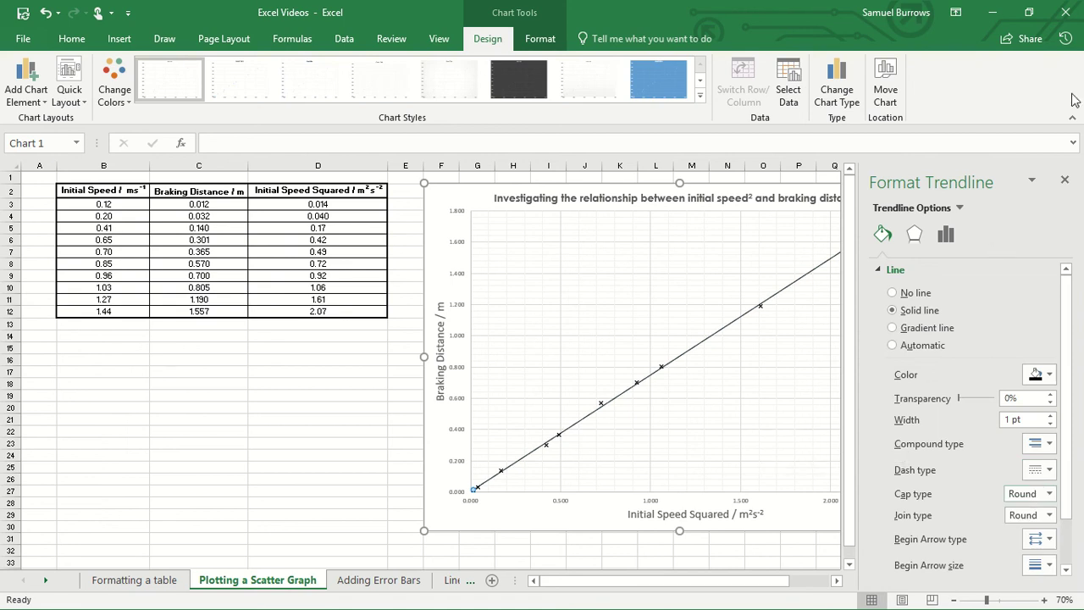
pyautogui.click(1065, 181)
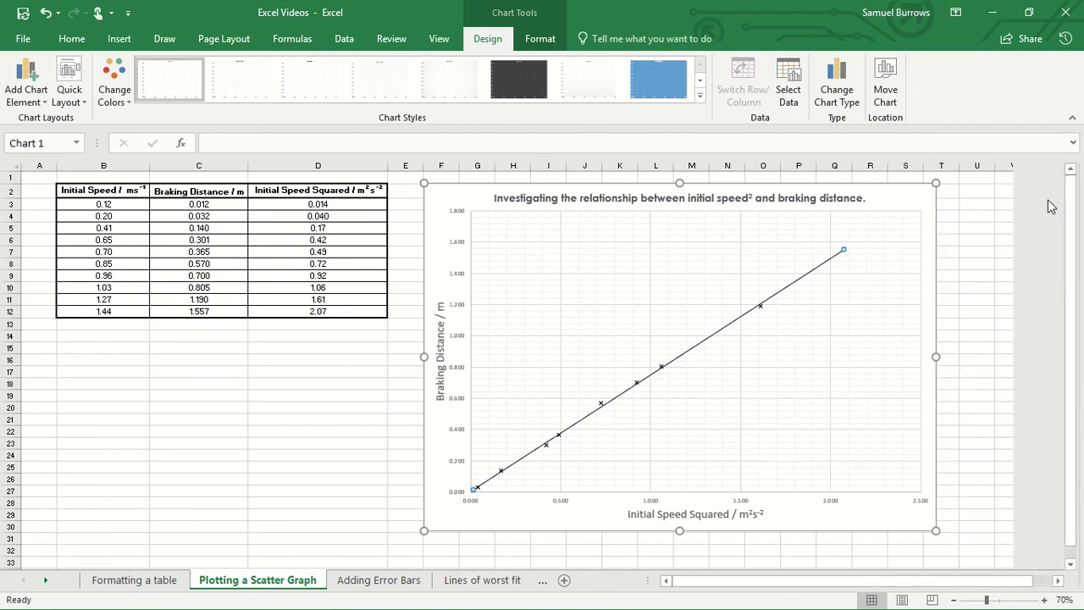
# Display the trendline's equation on the chart and move its label away from the line into the empty plot area.
pyautogui.rightClick(705, 345)
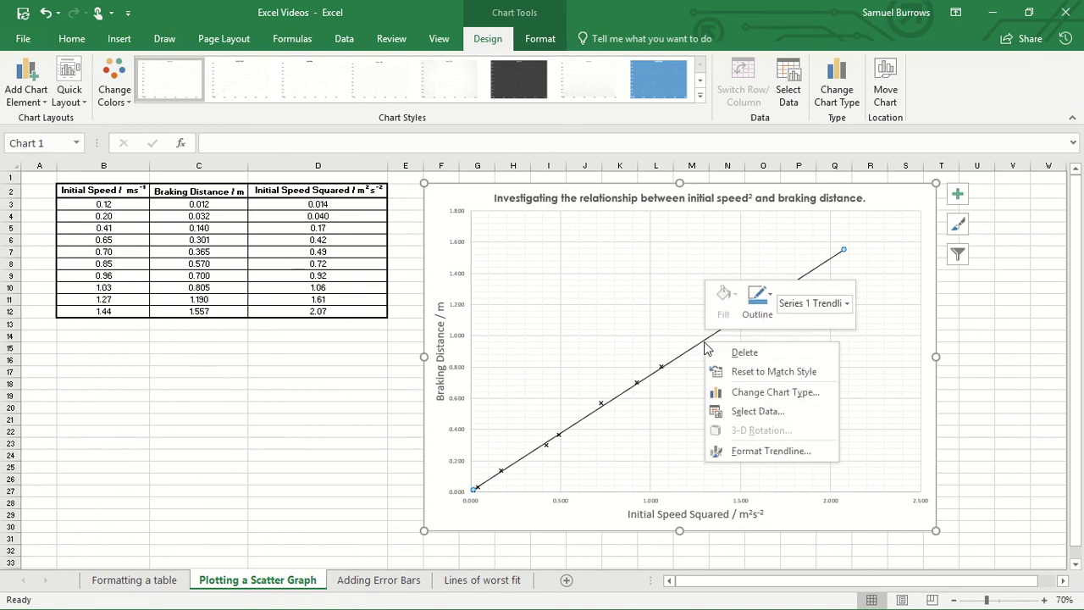
pyautogui.click(757, 453)
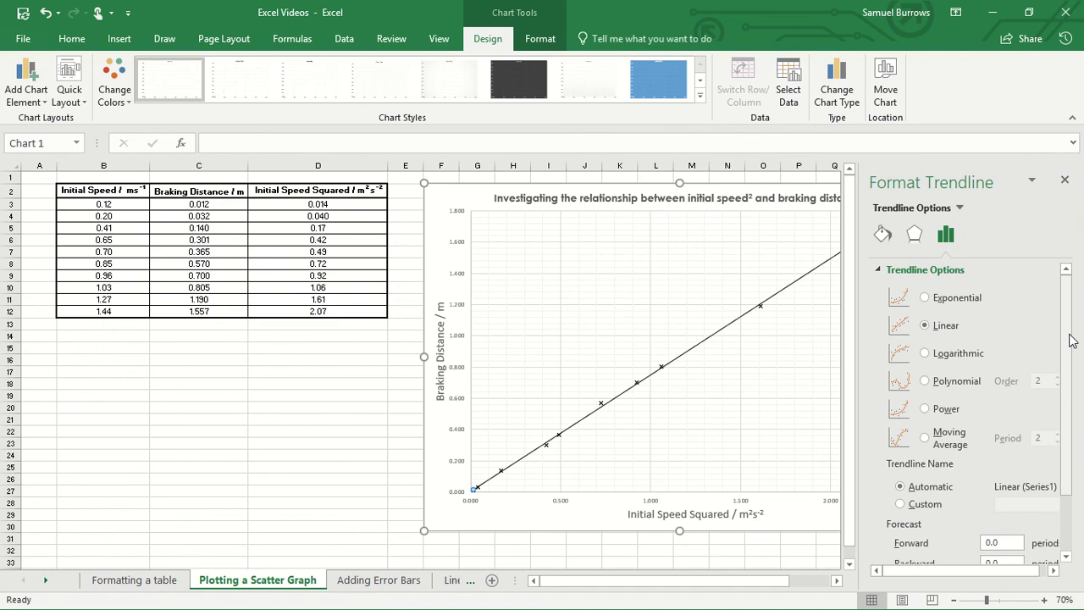
pyautogui.moveTo(1072, 339); pyautogui.dragTo(1070, 393)
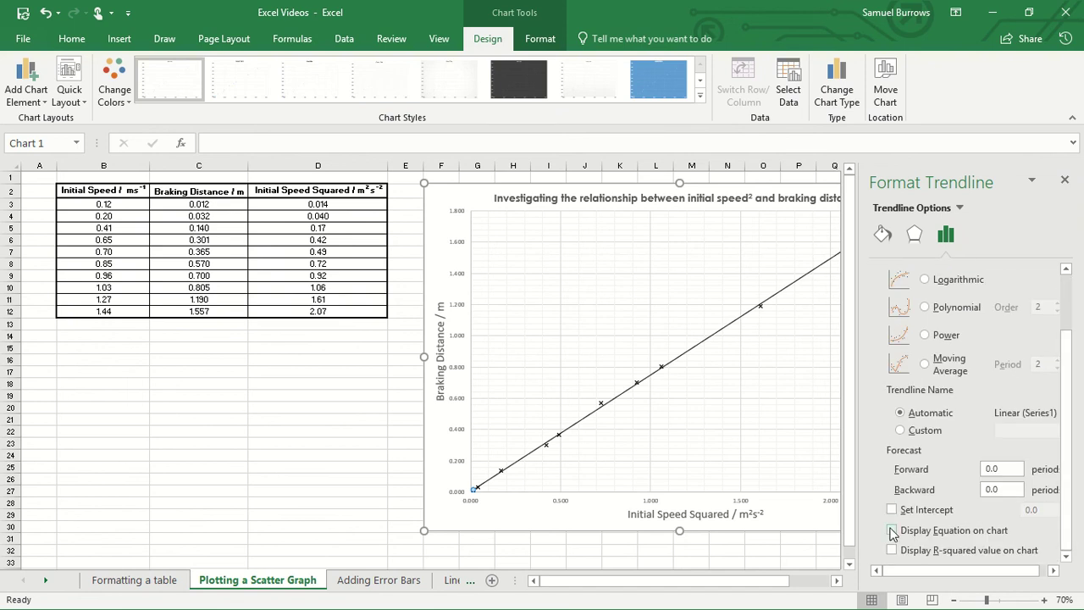
pyautogui.click(1064, 180)
pyautogui.click(791, 249)
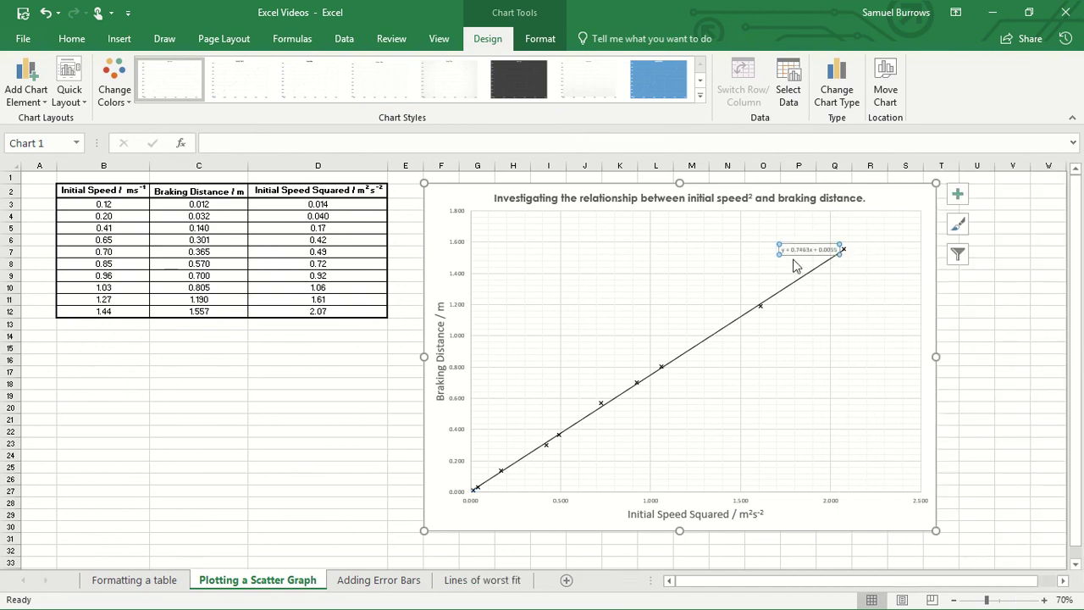
pyautogui.moveTo(792, 251); pyautogui.dragTo(720, 270)
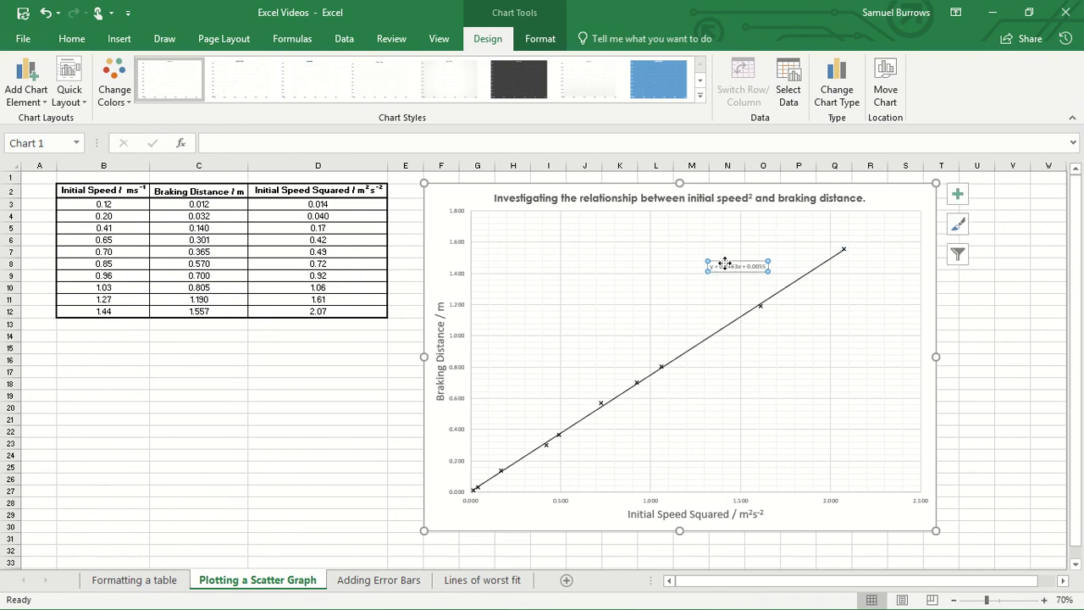
# Enlarge the text of the trendline equation label to 24 pt.
pyautogui.tripleClick(725, 267)
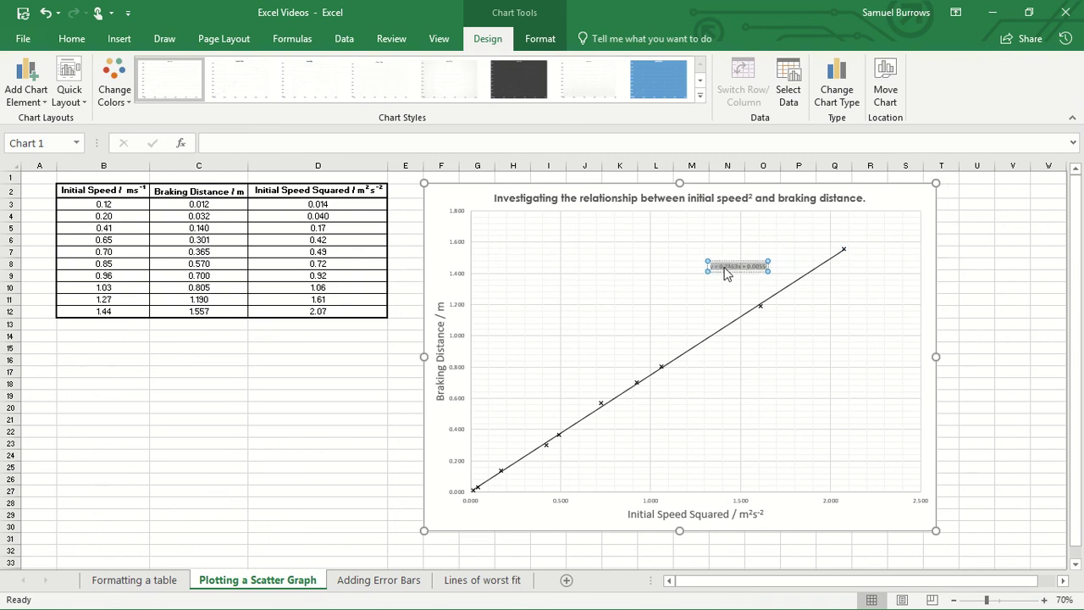
pyautogui.click(71, 42)
pyautogui.click(265, 70)
pyautogui.click(265, 70)
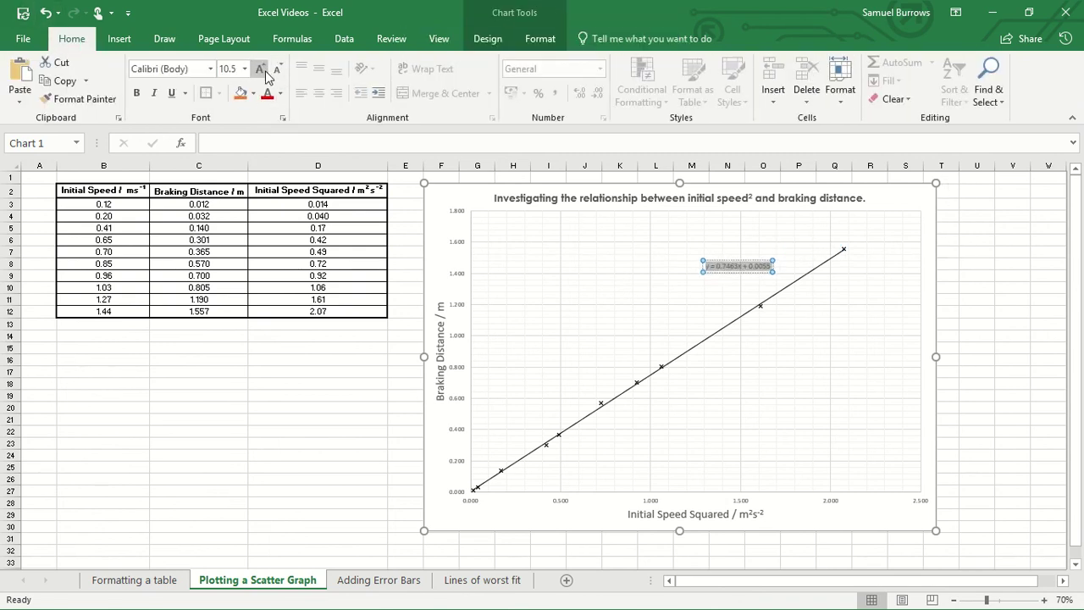
pyautogui.click(265, 70)
pyautogui.click(265, 70)
pyautogui.click(265, 70)
pyautogui.click(265, 70)
pyautogui.click(265, 70)
pyautogui.click(265, 71)
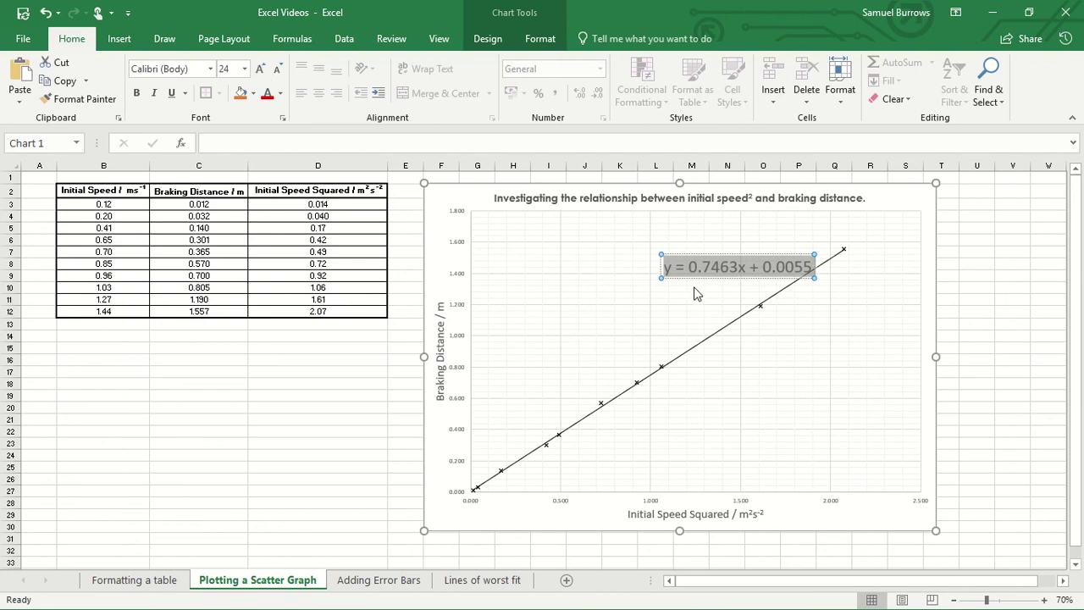
# Make the trendline equation label bold and reposition it in the clear area above the line.
pyautogui.click(702, 282)
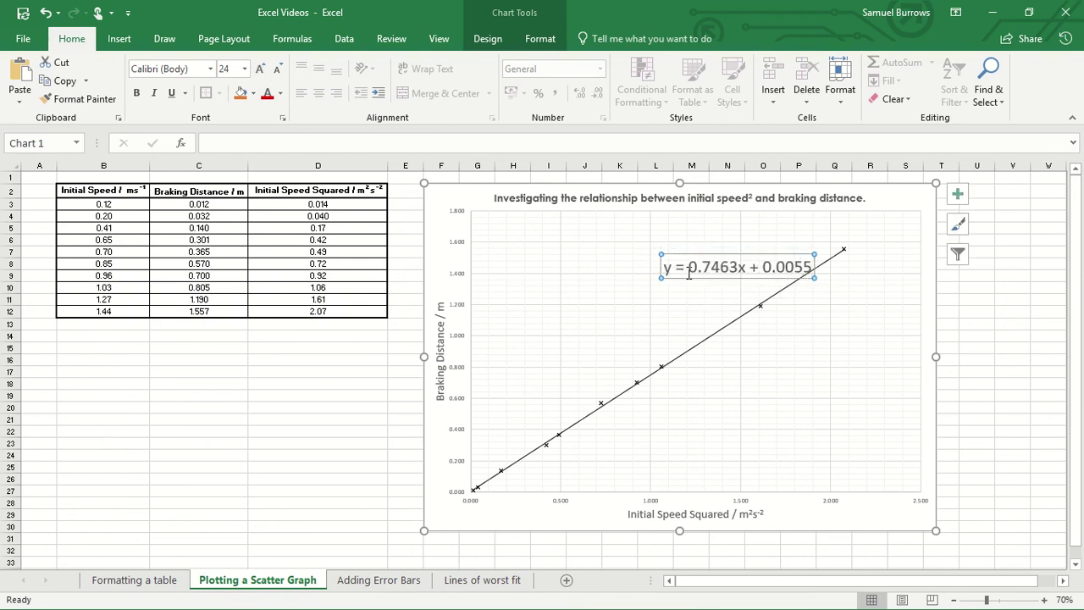
pyautogui.hotkey('ctrl', 'b')
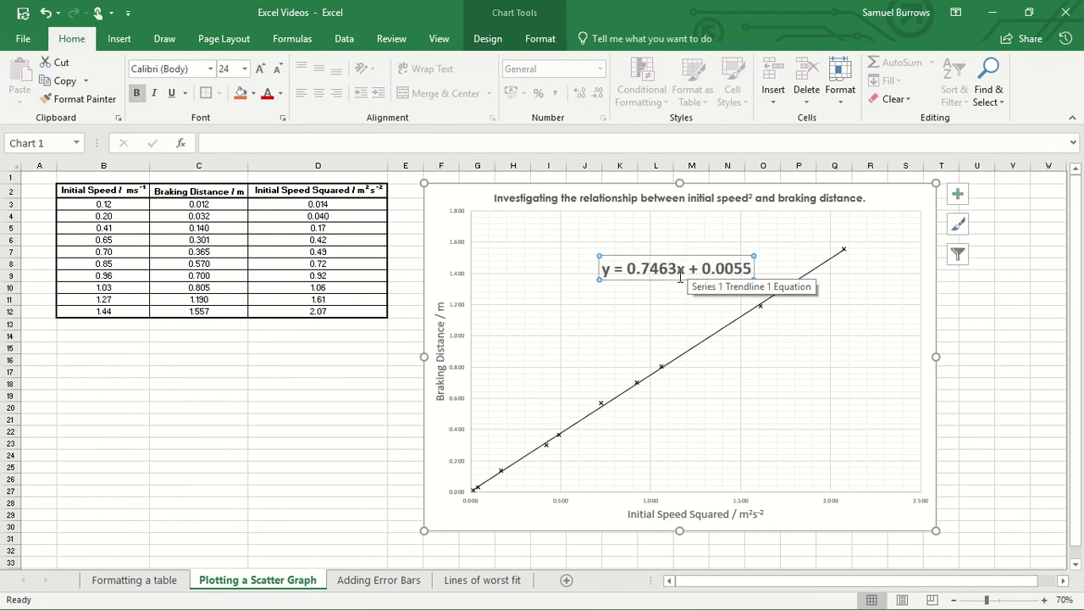
pyautogui.moveTo(680, 276); pyautogui.dragTo(708, 269)
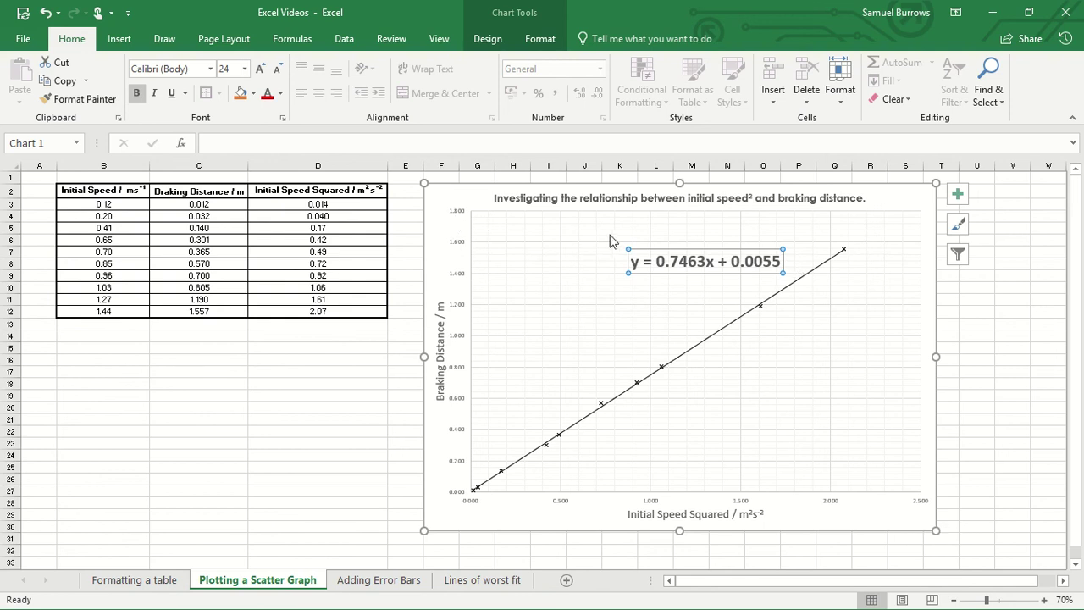
# Set the maximum bound of the vertical braking distance axis to 1.6 and close the axis formatting.
pyautogui.click(455, 245)
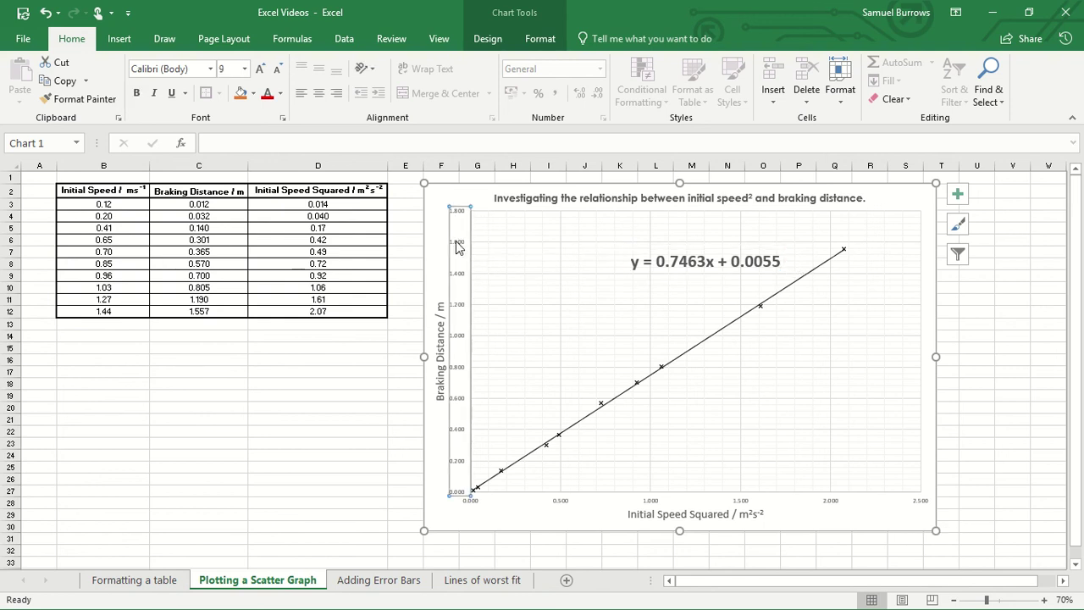
pyautogui.rightClick(456, 246)
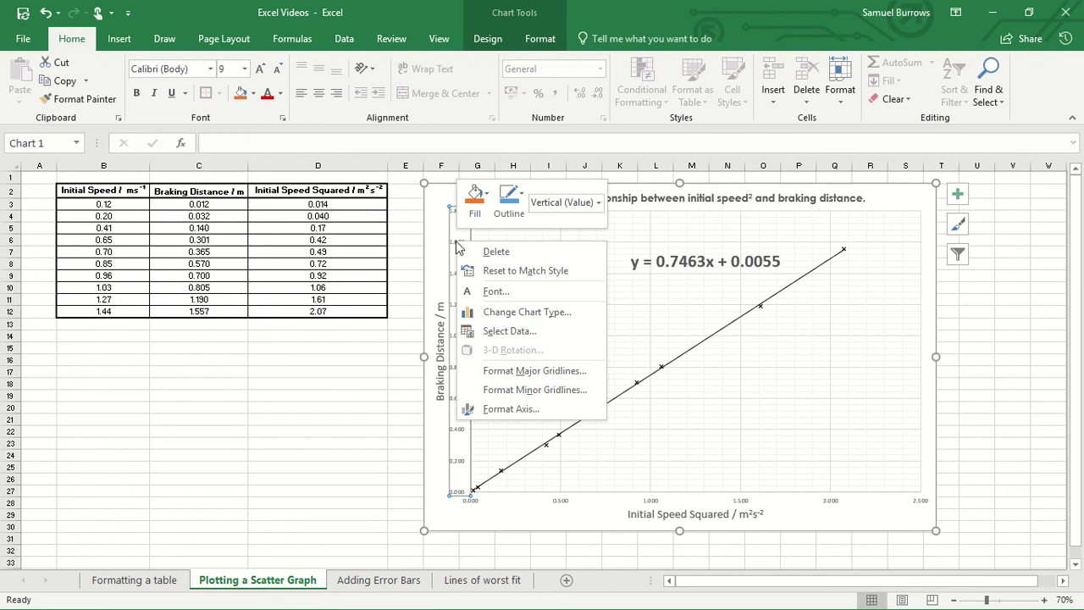
pyautogui.click(551, 400)
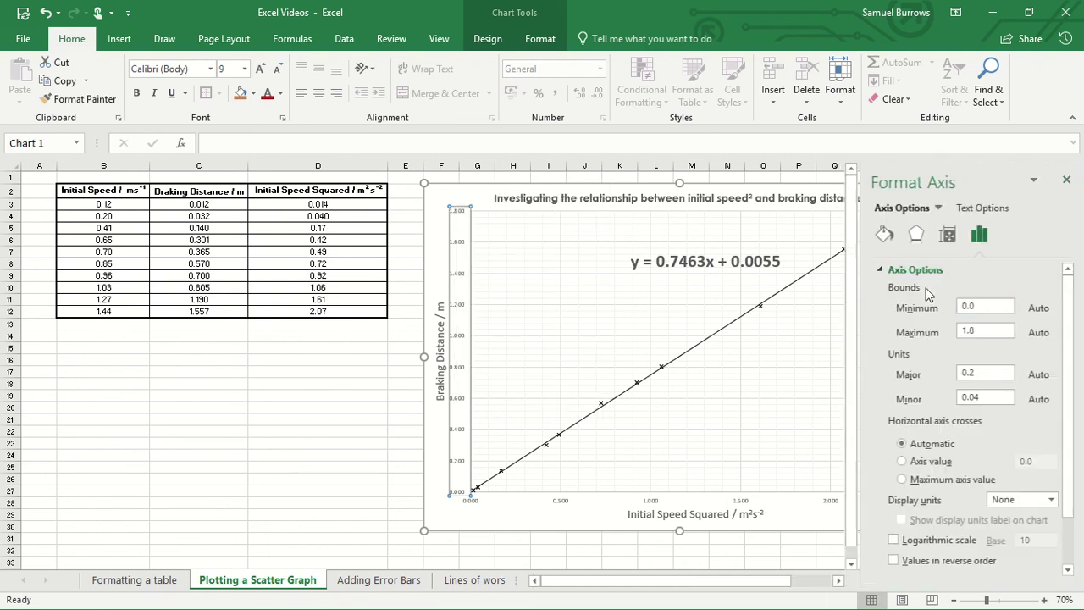
pyautogui.click(983, 329)
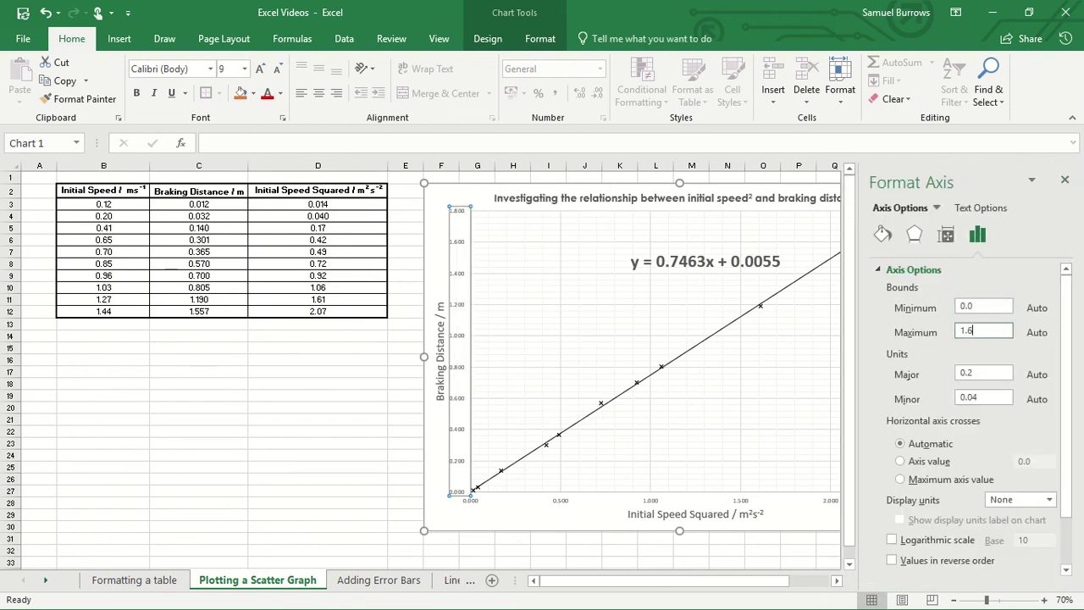
pyautogui.click(976, 307)
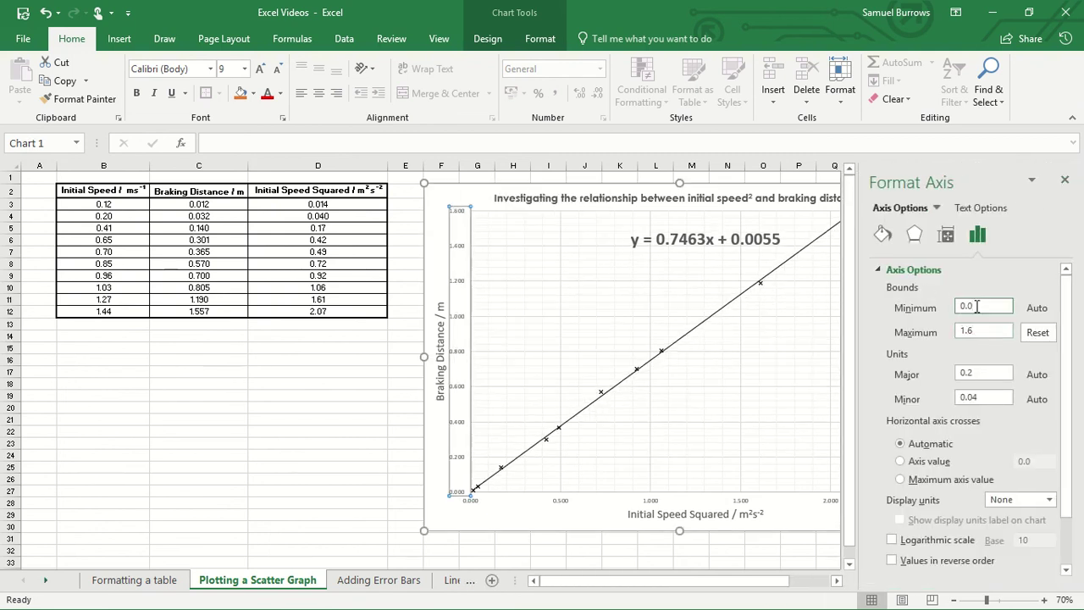
pyautogui.click(1065, 180)
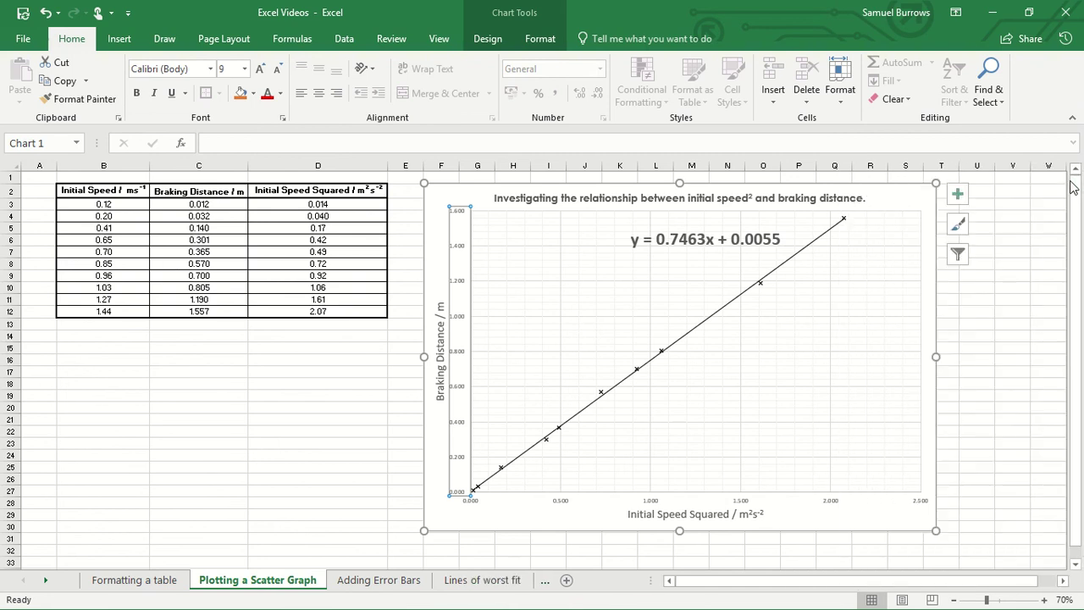
# Set the maximum bound of the horizontal initial speed squared axis to 2.1 and deselect the chart.
pyautogui.click(831, 510)
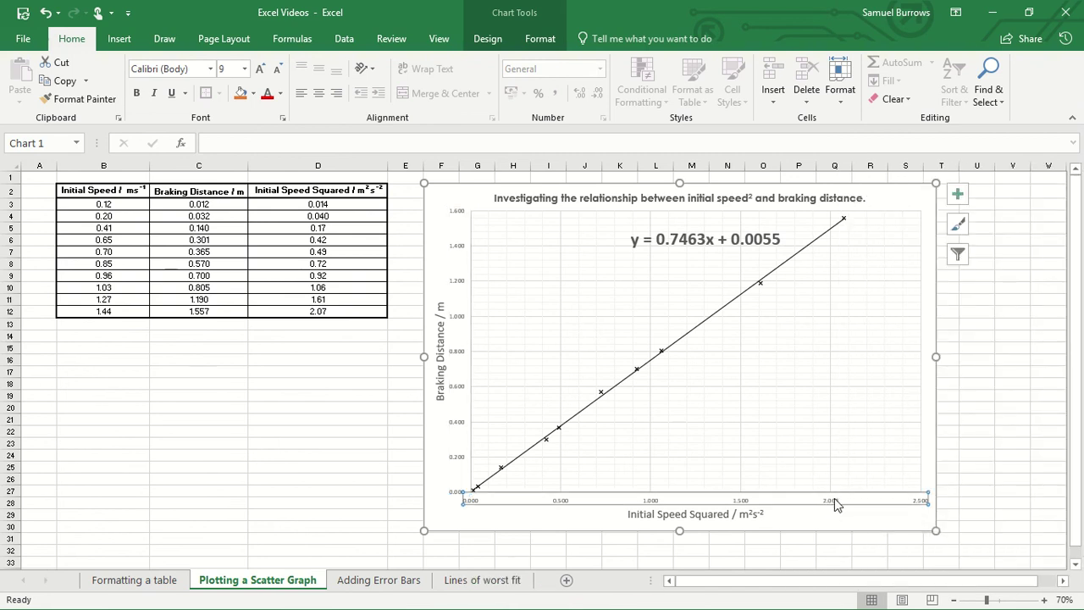
pyautogui.rightClick(834, 500)
pyautogui.click(874, 492)
pyautogui.click(977, 333)
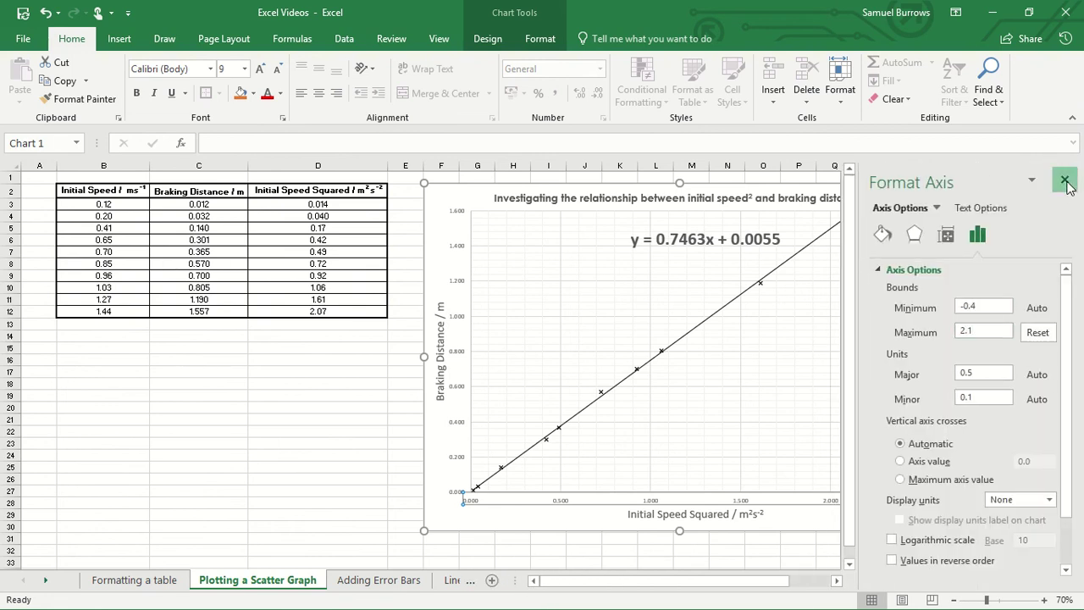
pyautogui.click(1065, 179)
pyautogui.click(1012, 322)
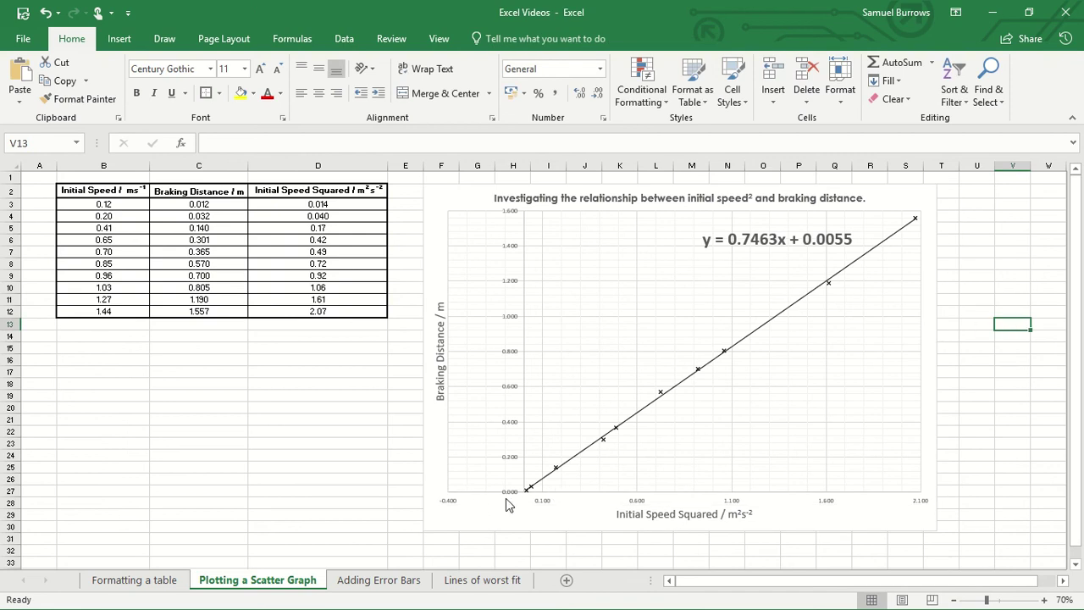
# Set the minimum bound of the horizontal initial speed squared axis to 0 and close the axis formatting.
pyautogui.rightClick(540, 501)
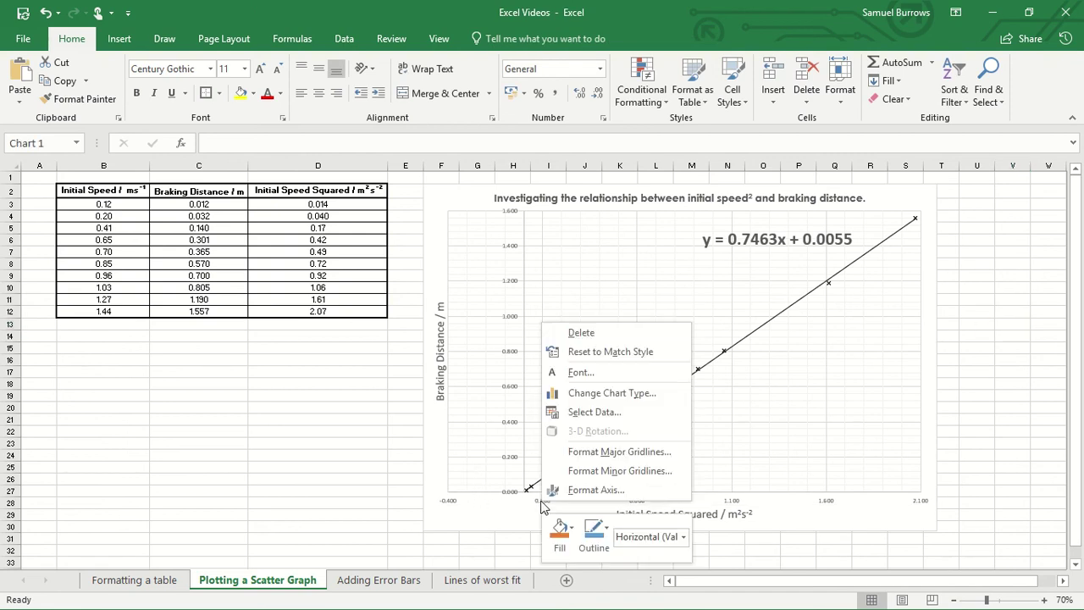
pyautogui.click(568, 494)
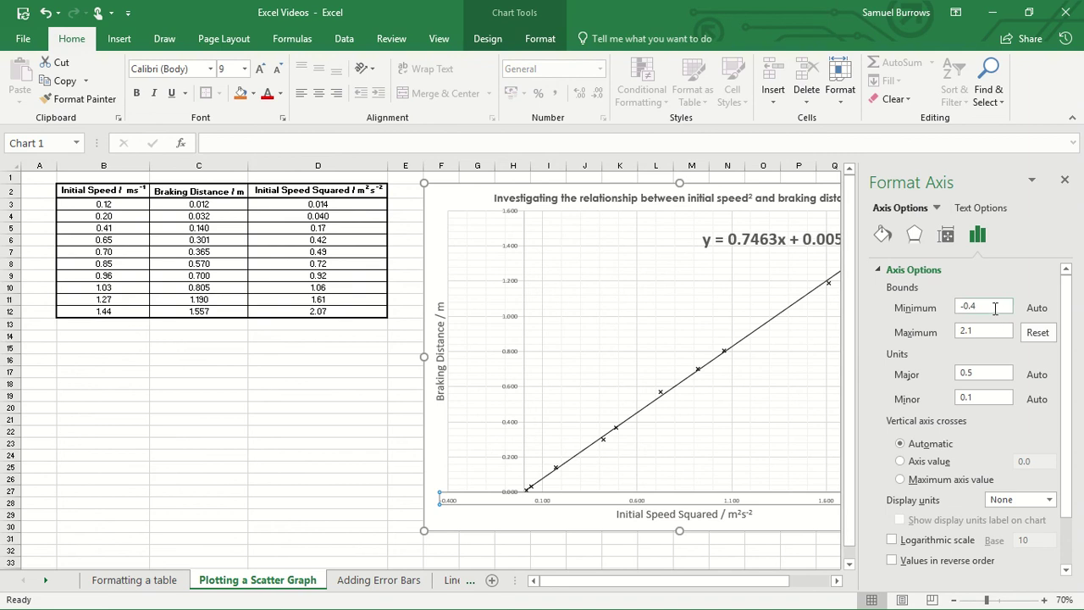
pyautogui.doubleClick(995, 308)
pyautogui.write('0')
pyautogui.click(1065, 179)
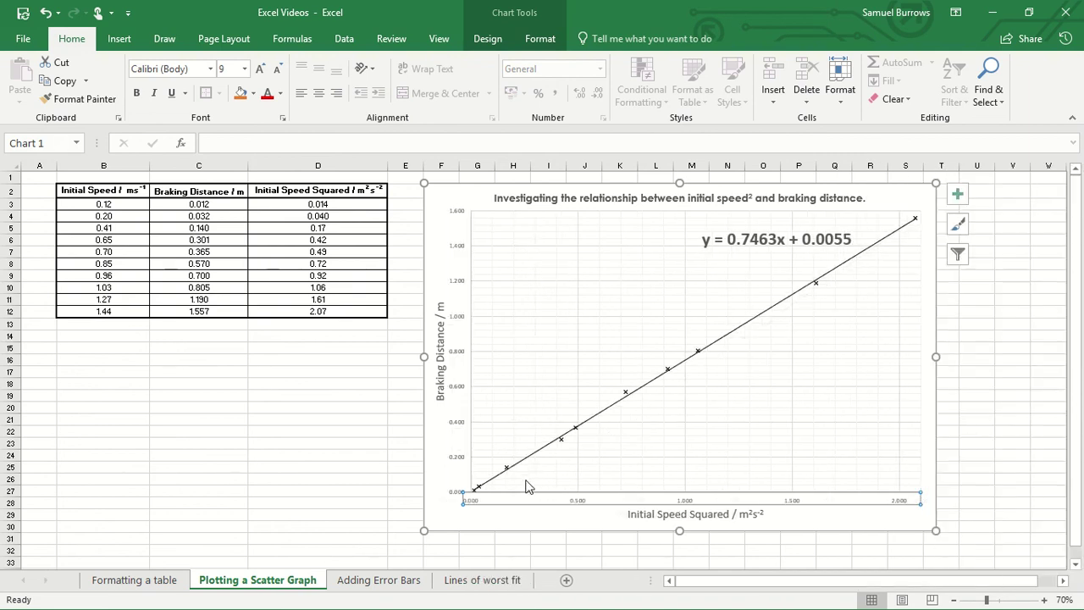
# Fix the minimum bound of the vertical braking distance axis at 0 and deselect the chart.
pyautogui.rightClick(455, 498)
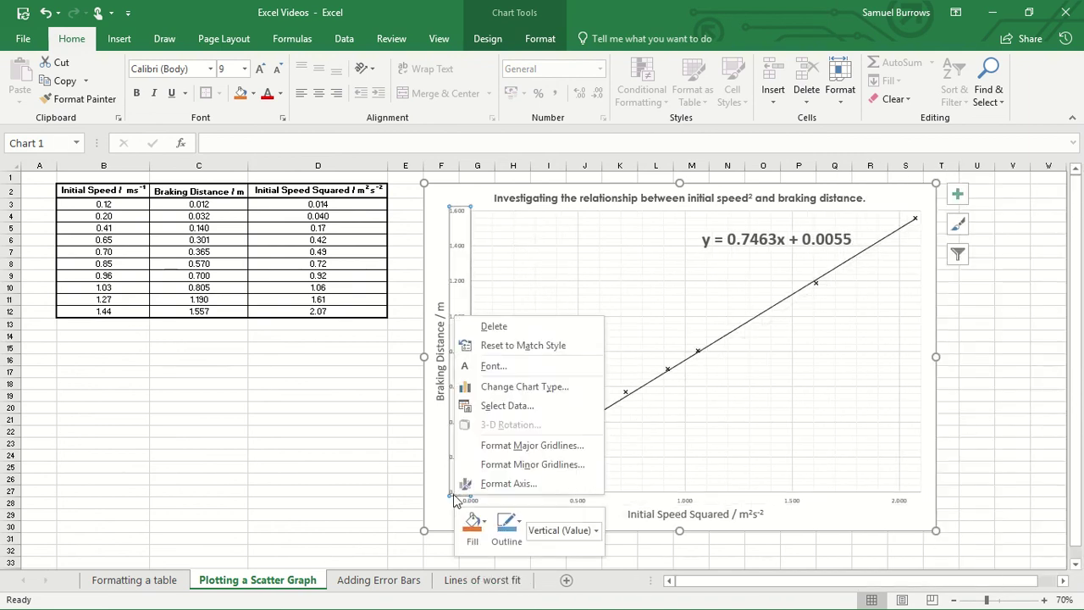
pyautogui.click(495, 483)
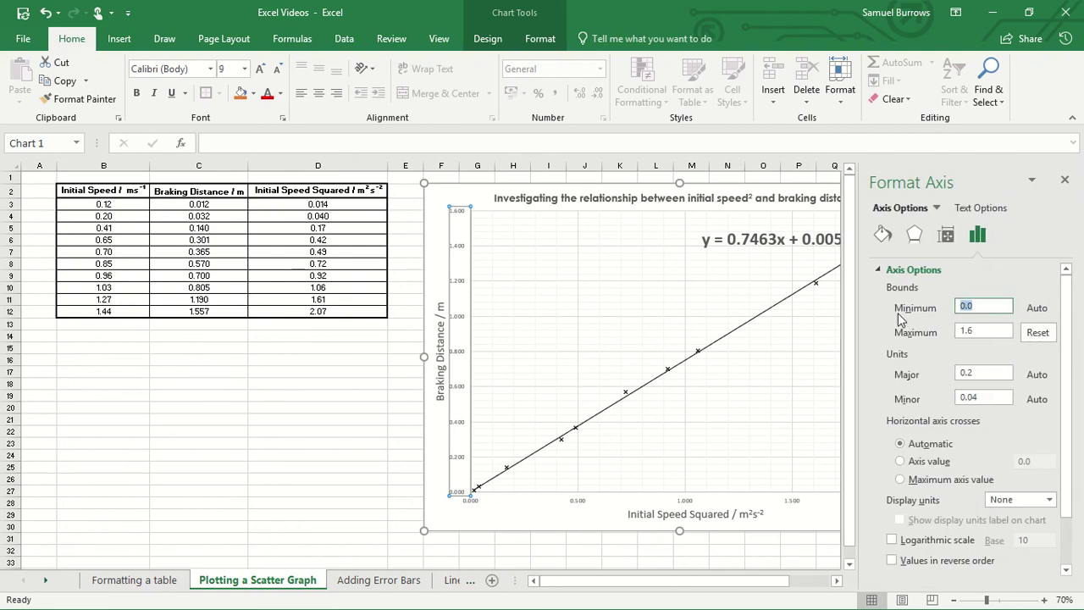
pyautogui.write('0')
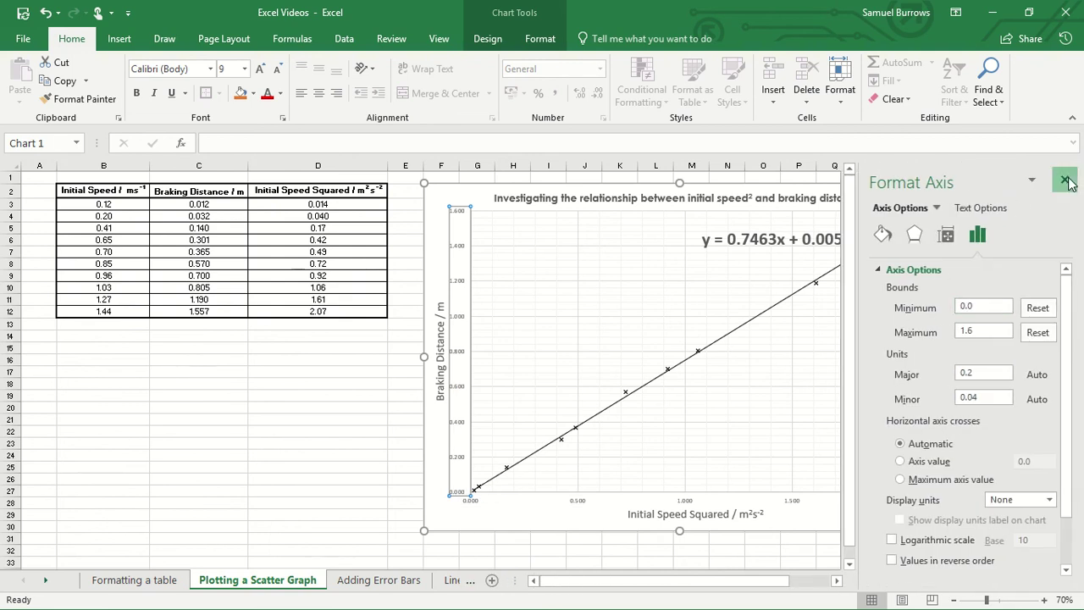
pyautogui.click(1064, 180)
pyautogui.click(1020, 300)
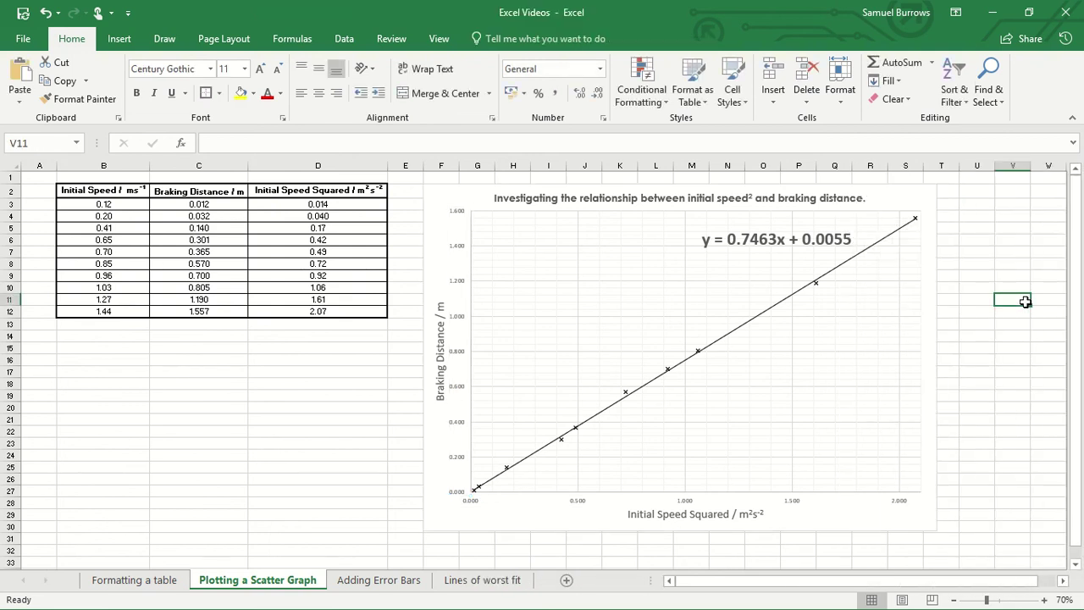